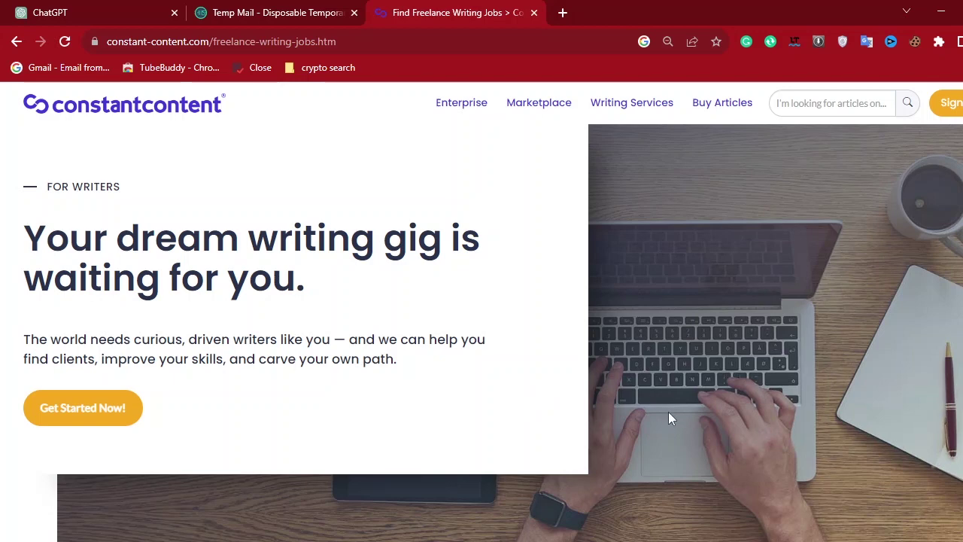
# Google 'constant content login' in a new tab and open the Constant Content site from the results.
pyautogui.scroll(-3, 668, 419)
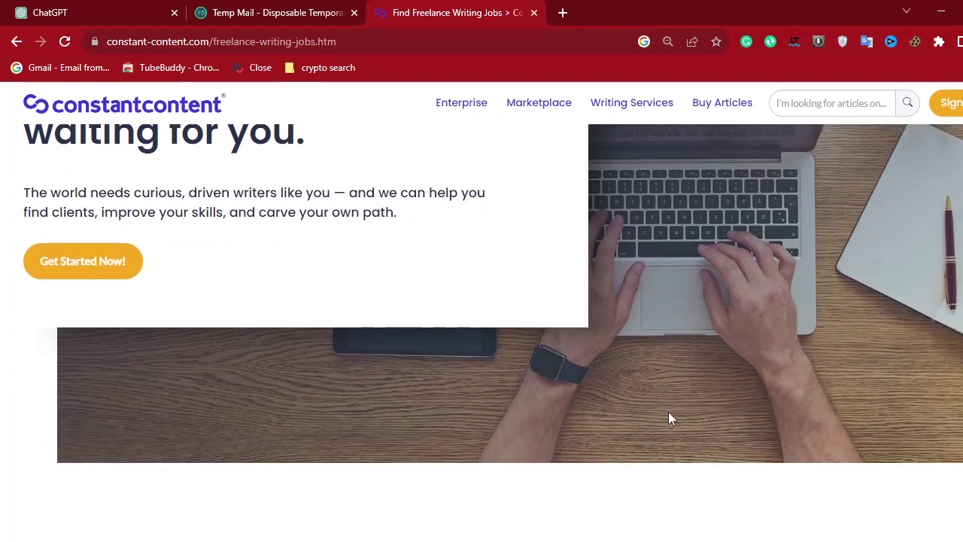
pyautogui.scroll(4, 668, 419)
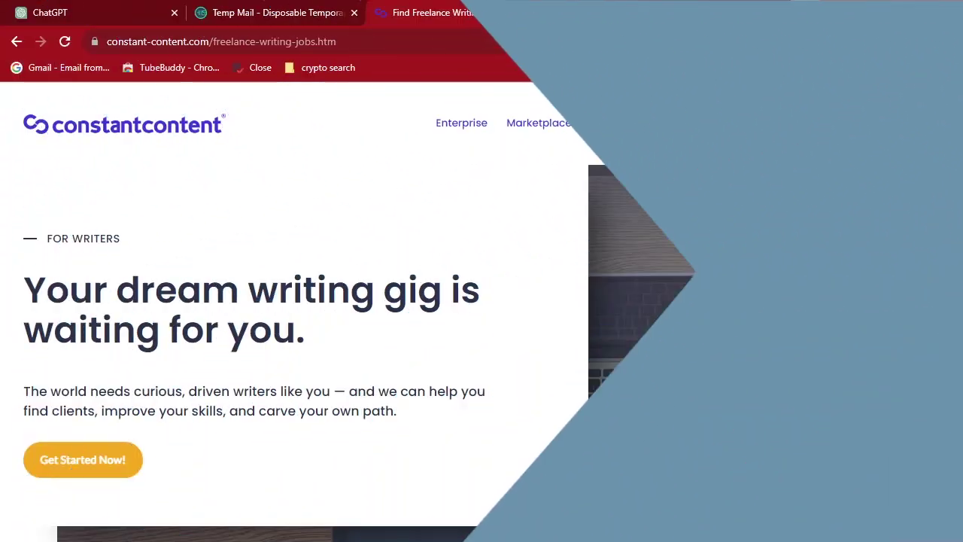
pyautogui.scroll(-1, 645, 479)
pyautogui.scroll(1, 645, 479)
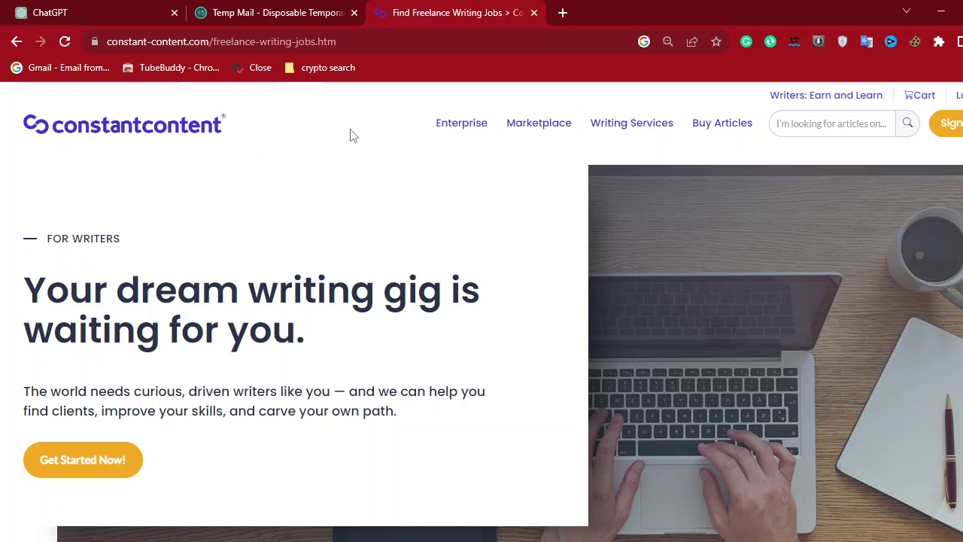
pyautogui.click(563, 13)
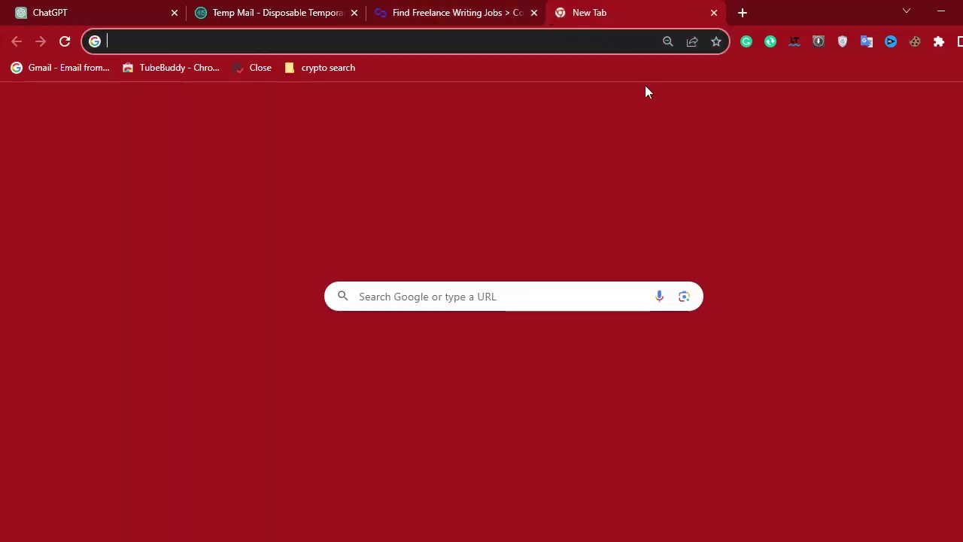
pyautogui.write('constan')
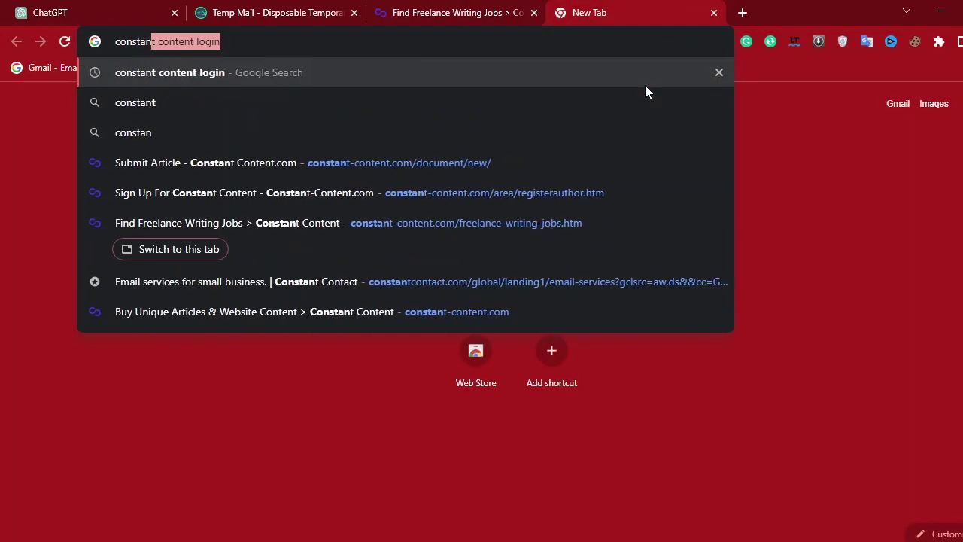
pyautogui.press('Return')
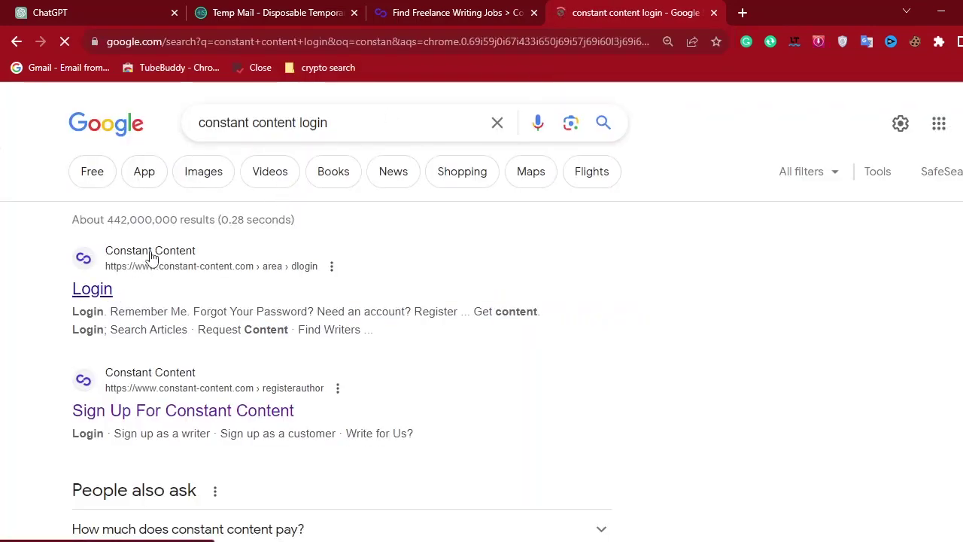
pyautogui.click(149, 286)
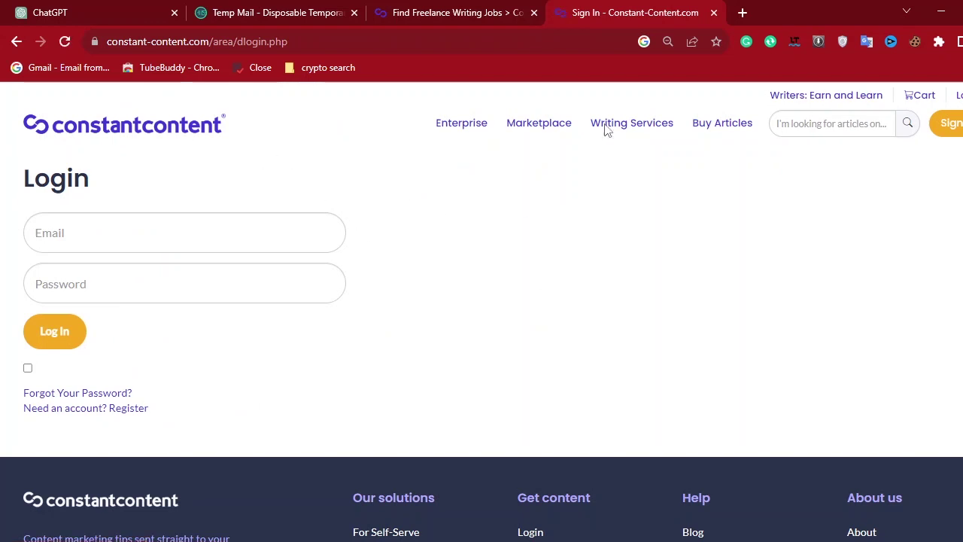
pyautogui.click(151, 129)
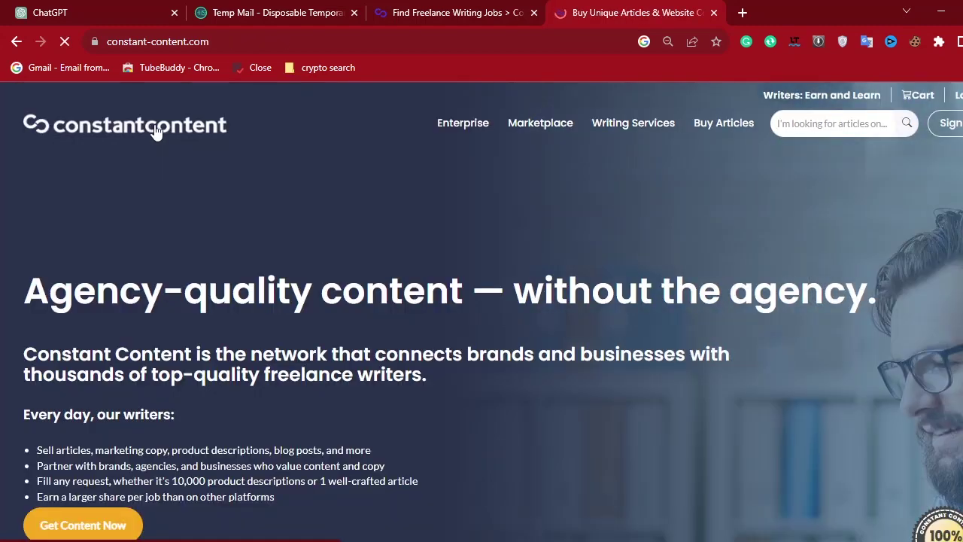
# Close the duplicate writing-jobs tab and reopen For Writers from the homepage footer link.
pyautogui.click(531, 20)
pyautogui.click(533, 14)
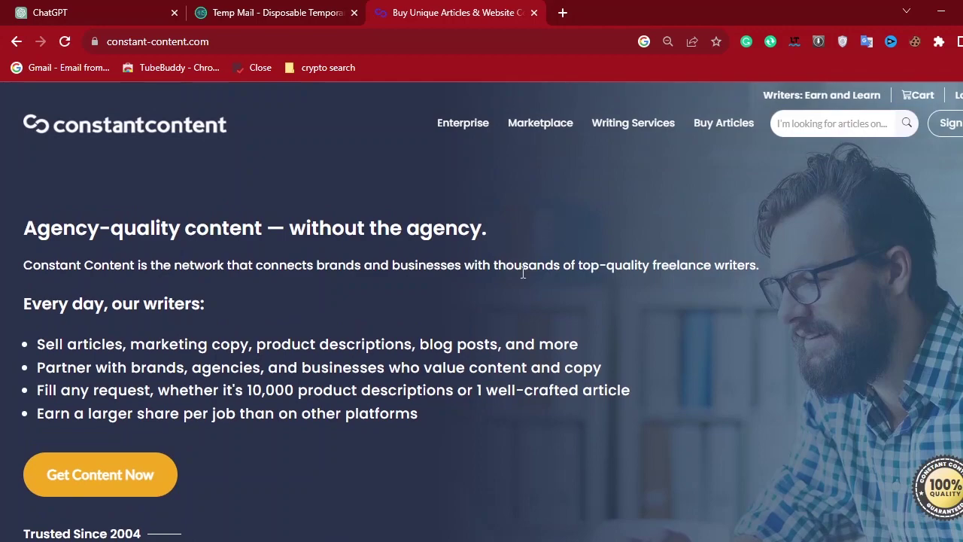
pyautogui.scroll(-10, 602, 309)
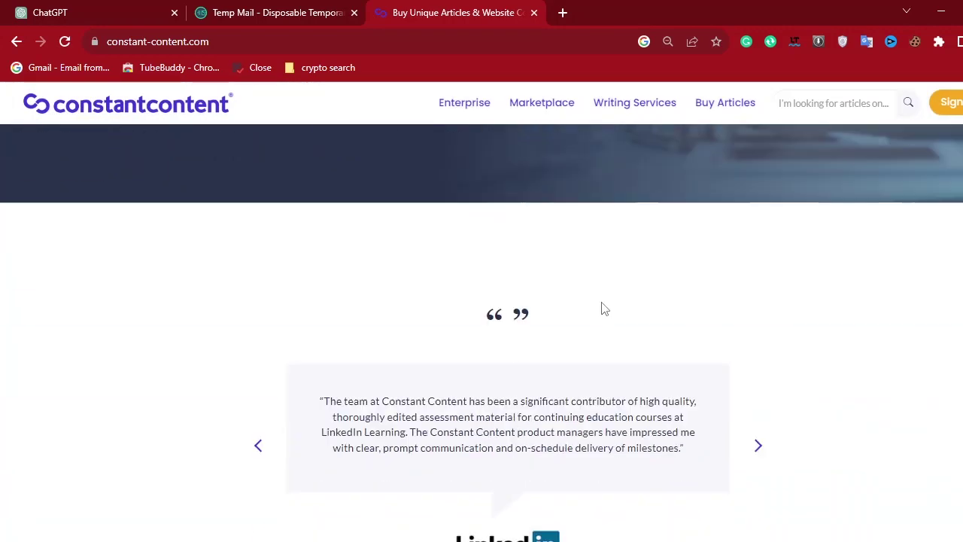
pyautogui.scroll(-10, 602, 308)
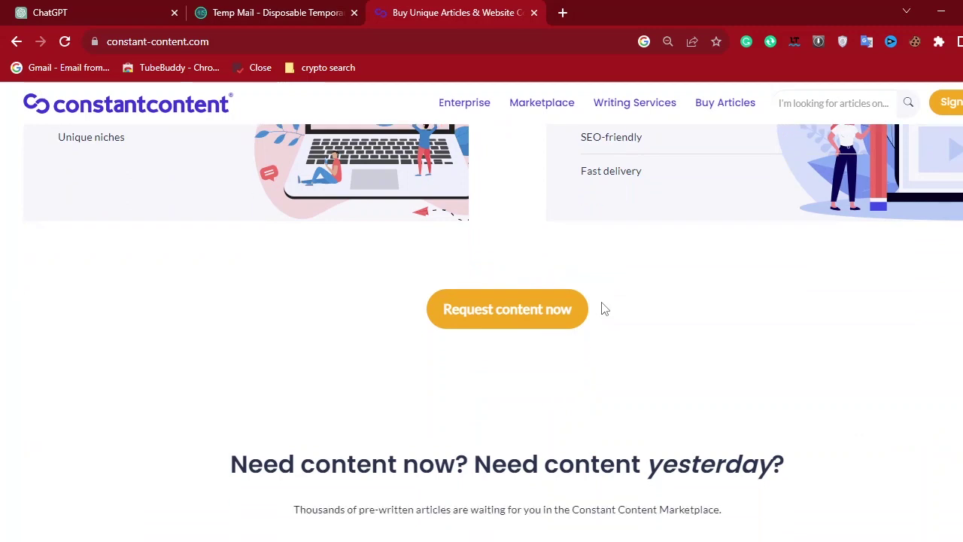
pyautogui.scroll(-5, 602, 309)
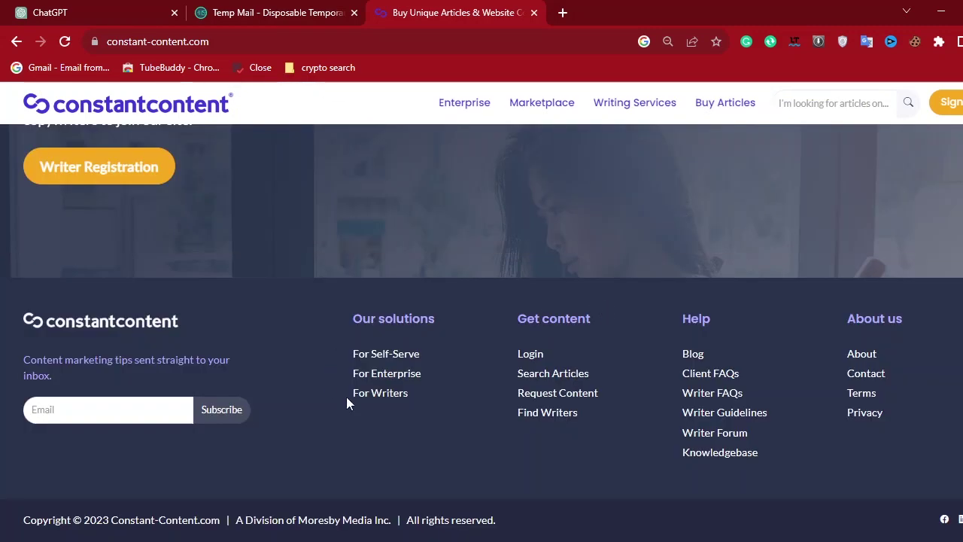
pyautogui.moveTo(398, 395); pyautogui.dragTo(334, 392)
pyautogui.click(386, 434)
pyautogui.click(383, 392)
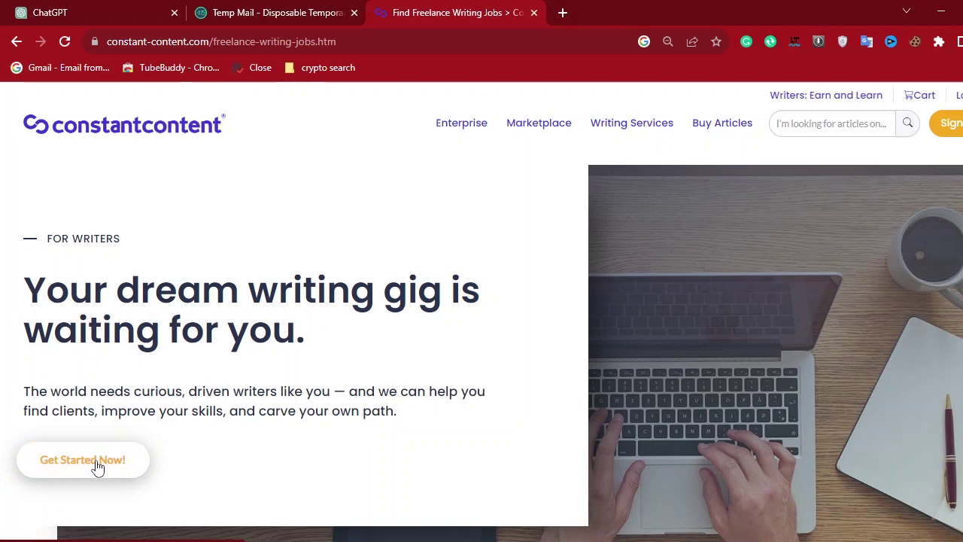
# Start writer registration with 'Get Started Now!', landing on the Account Details step.
pyautogui.moveTo(23, 290); pyautogui.dragTo(332, 336)
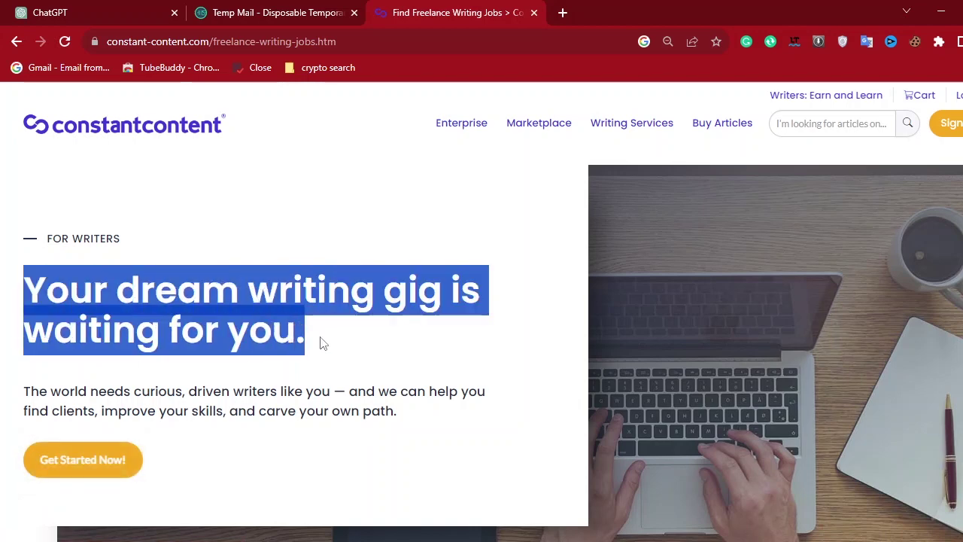
pyautogui.click(355, 433)
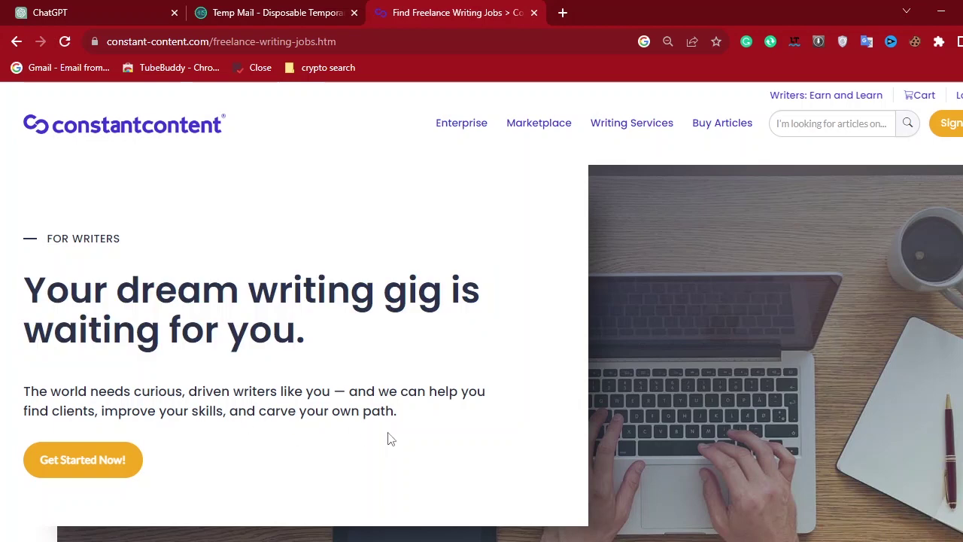
pyautogui.click(97, 474)
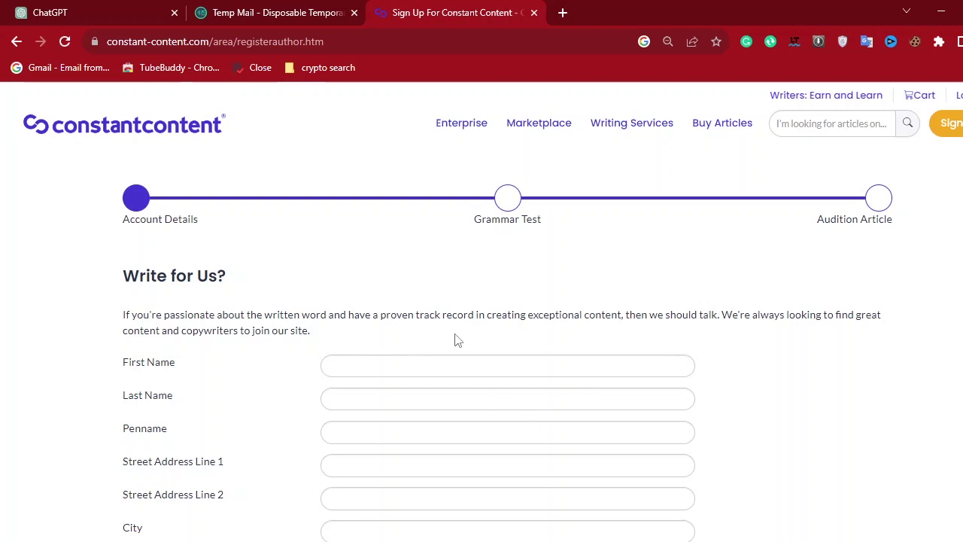
# Autofill the Account Details name and address fields from a saved browser address profile.
pyautogui.scroll(-4, 583, 370)
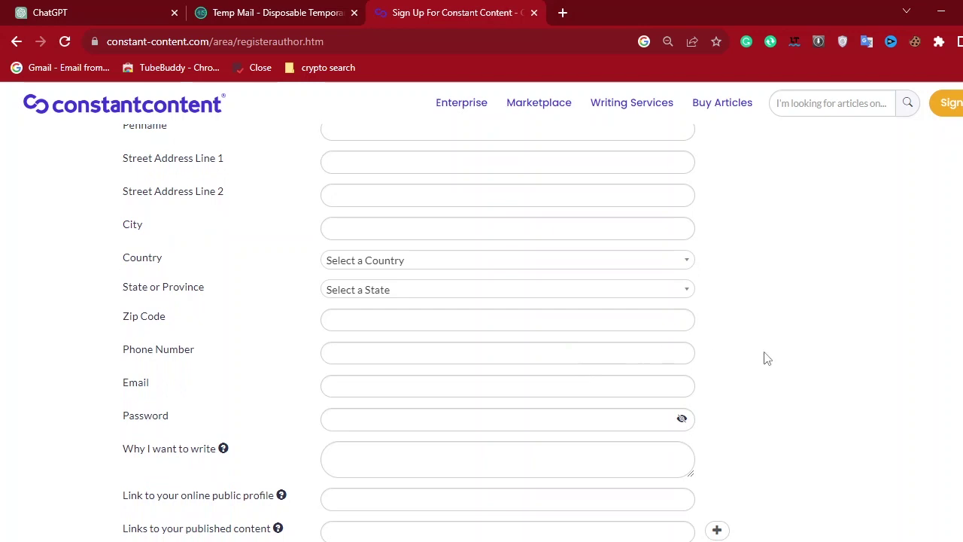
pyautogui.scroll(3, 766, 358)
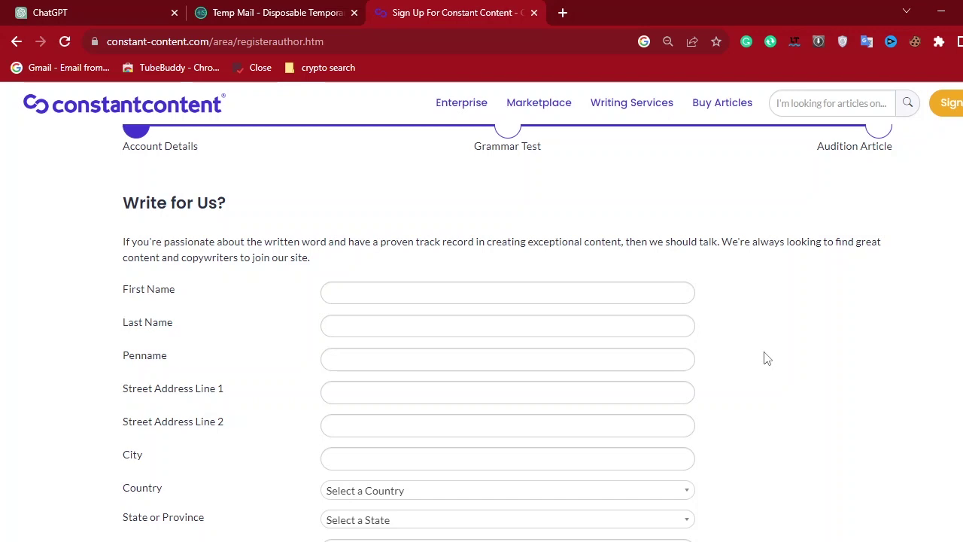
pyautogui.click(508, 291)
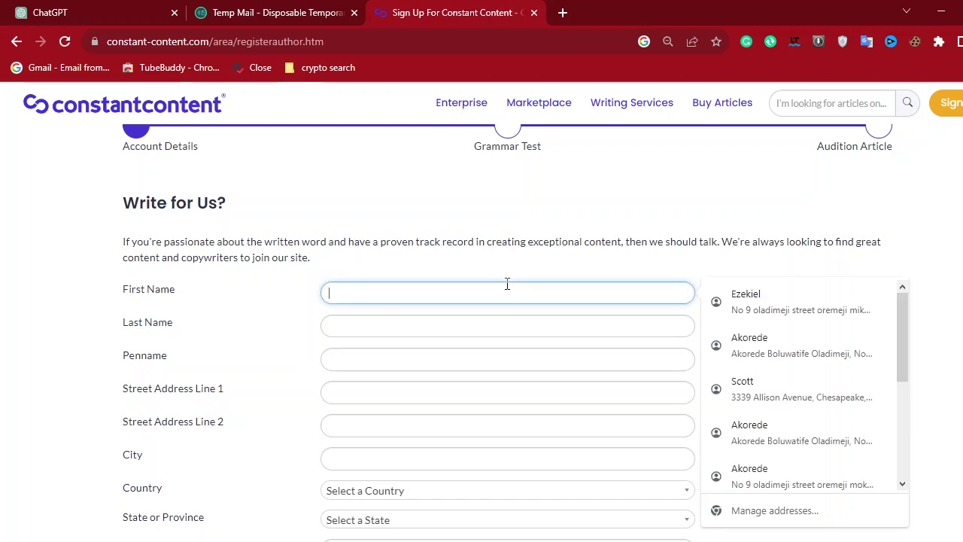
pyautogui.click(784, 310)
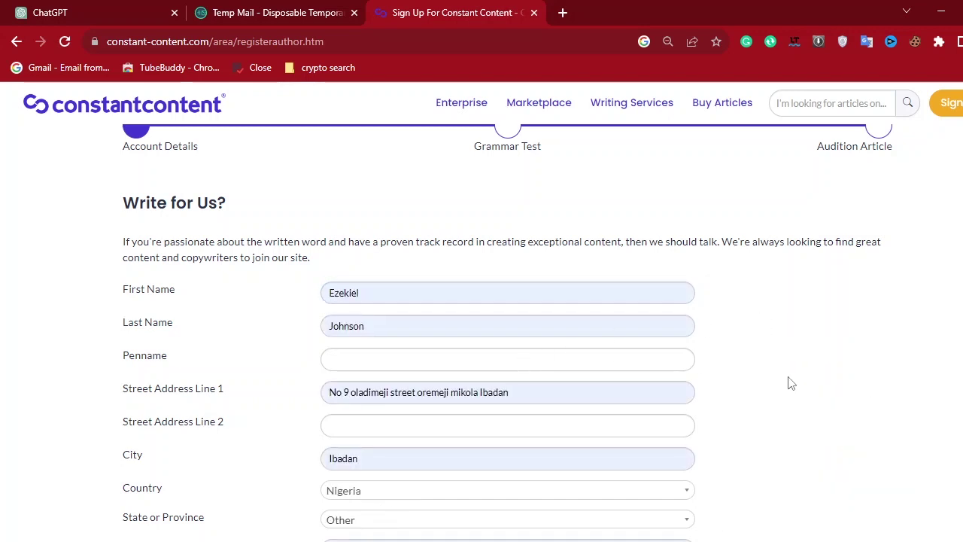
pyautogui.scroll(-1, 792, 384)
pyautogui.scroll(-1, 792, 384)
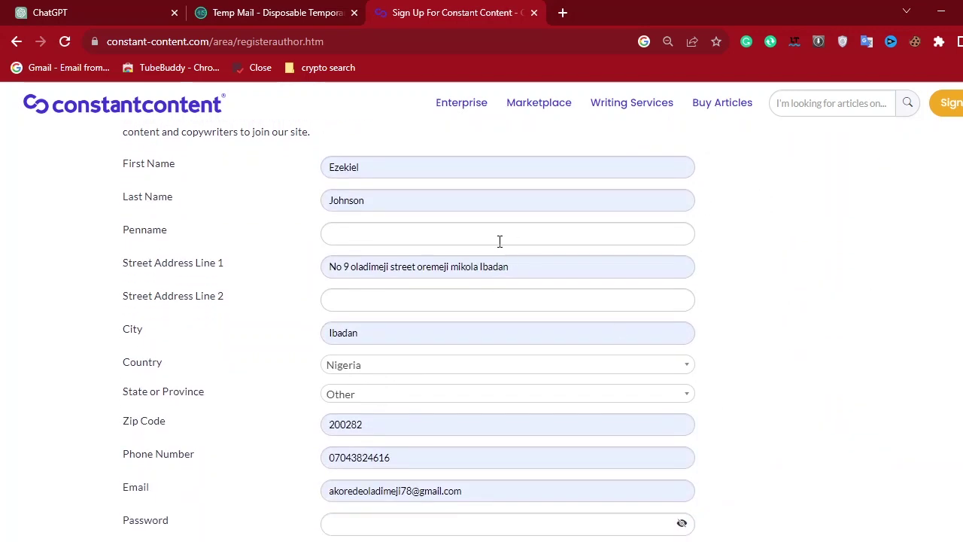
pyautogui.moveTo(210, 167); pyautogui.dragTo(94, 168)
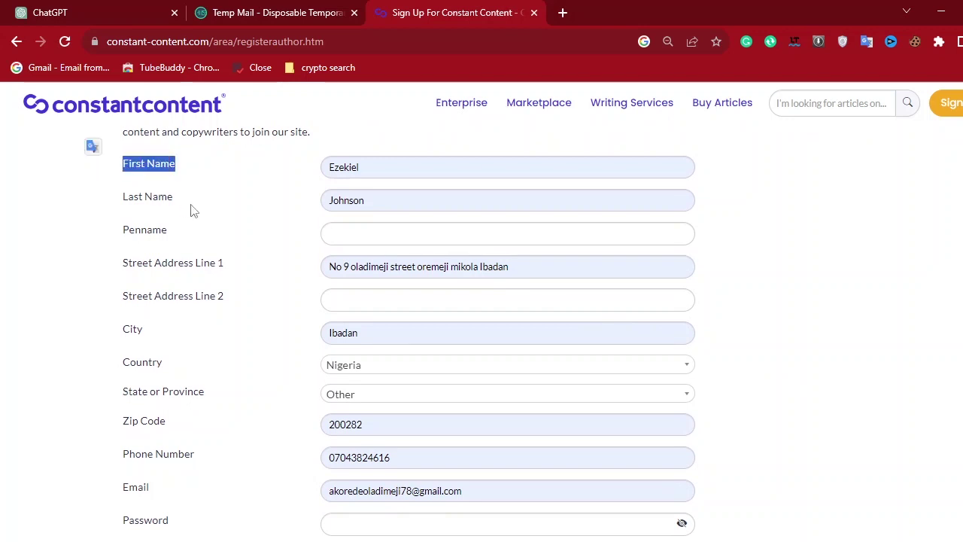
pyautogui.moveTo(192, 207); pyautogui.dragTo(103, 205)
pyautogui.moveTo(211, 233); pyautogui.dragTo(101, 228)
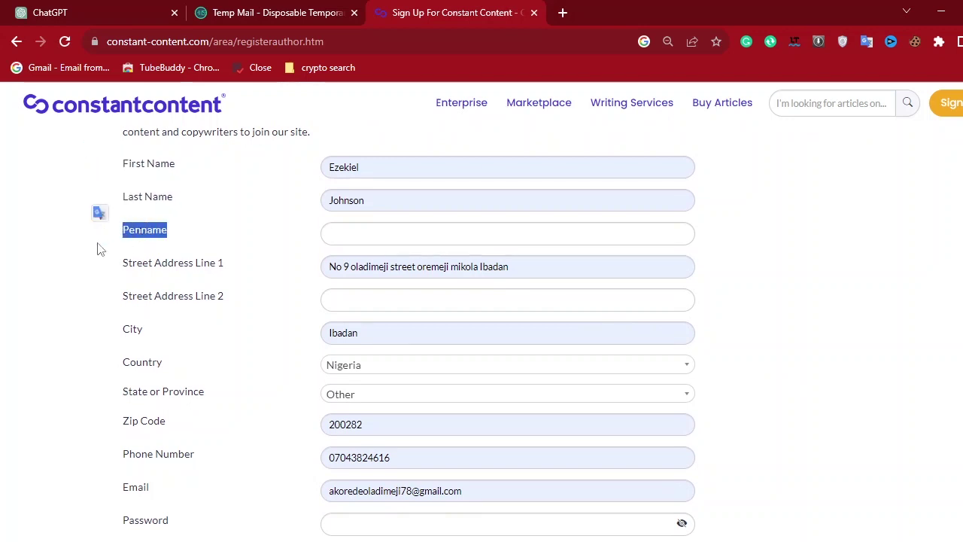
pyautogui.click(99, 248)
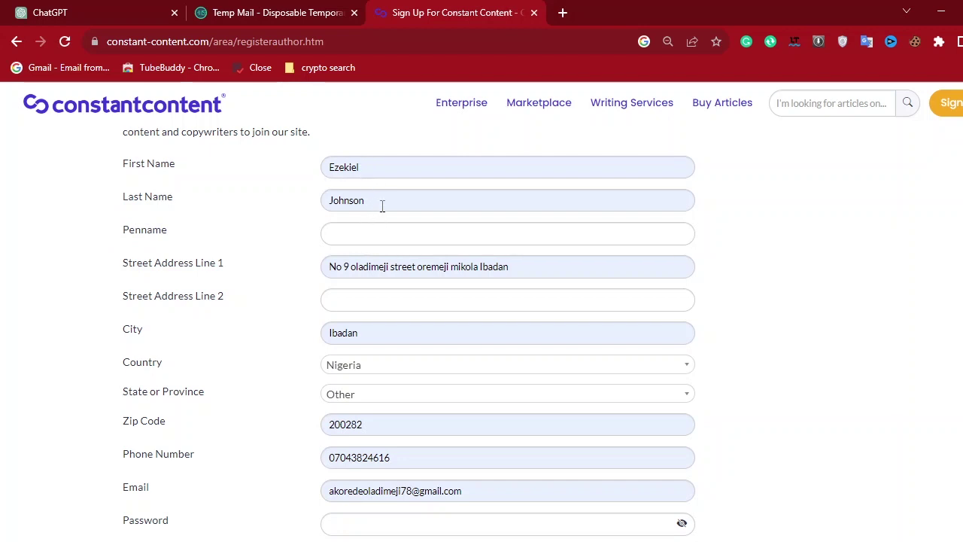
# Enter the writer's pen name in the Penname field.
pyautogui.click(371, 236)
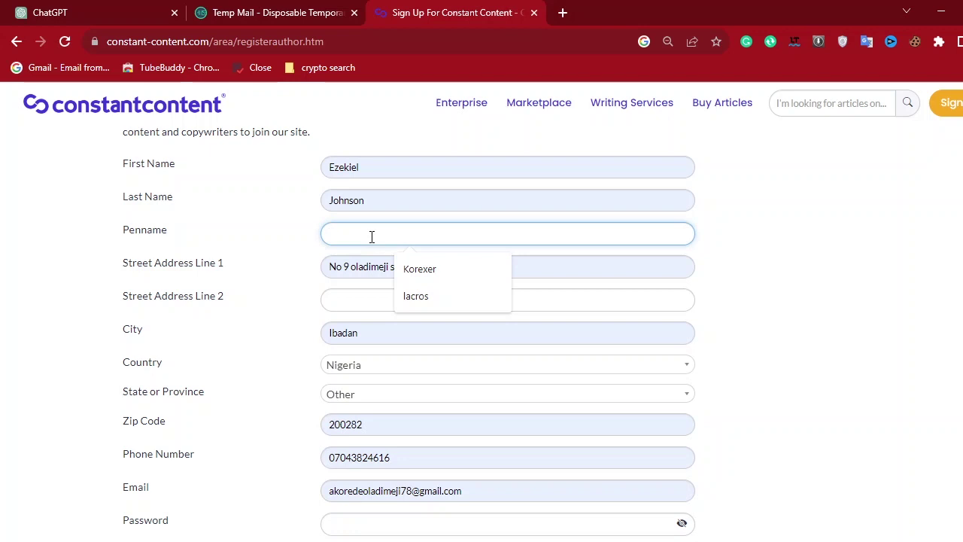
pyautogui.write('ezeko233')
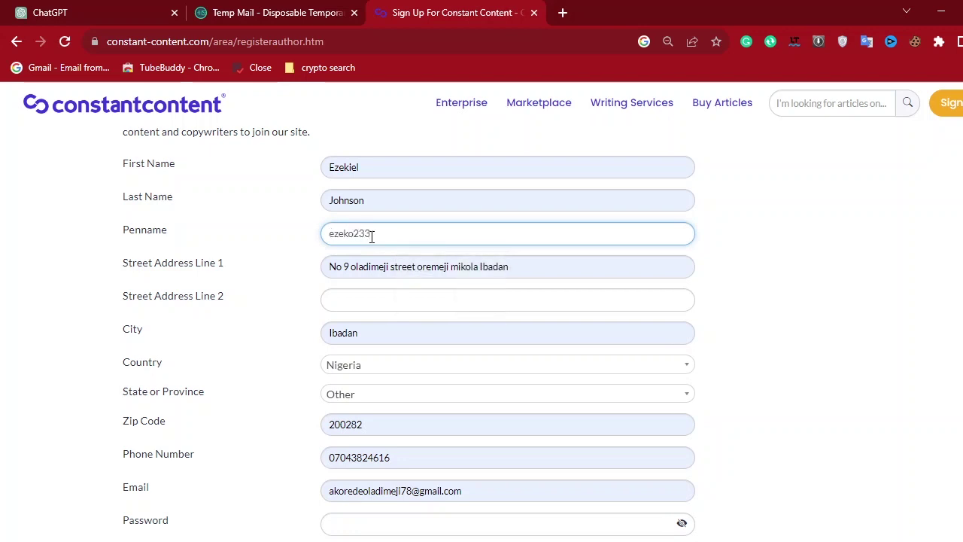
pyautogui.click(833, 311)
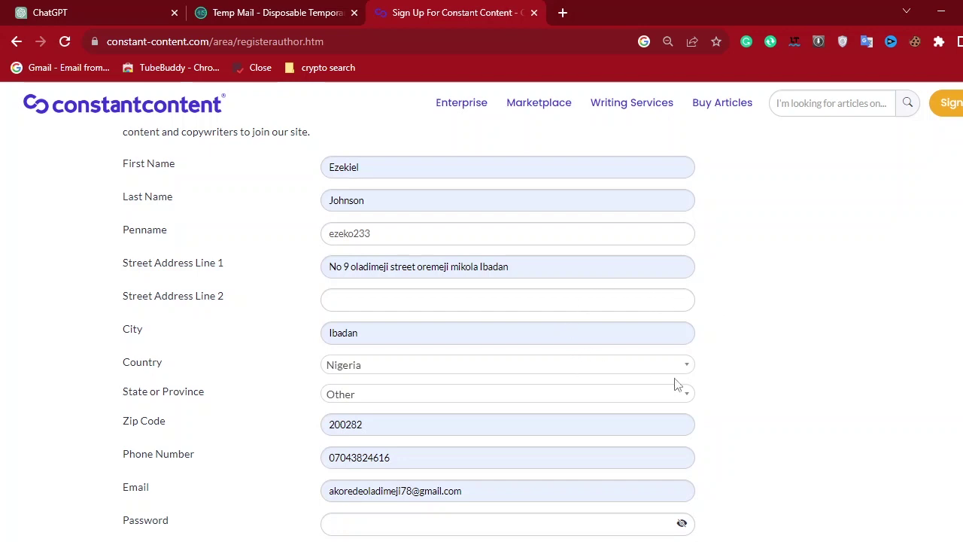
# Select and delete the old e-mail address from the Email field.
pyautogui.scroll(-2, 674, 384)
pyautogui.moveTo(94, 218); pyautogui.dragTo(235, 384)
pyautogui.click(58, 364)
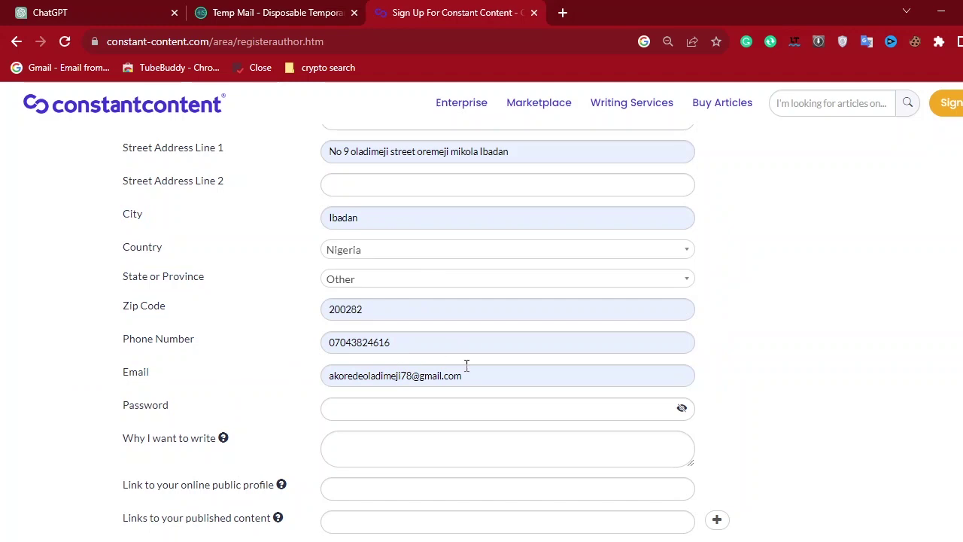
pyautogui.moveTo(464, 375); pyautogui.dragTo(286, 390)
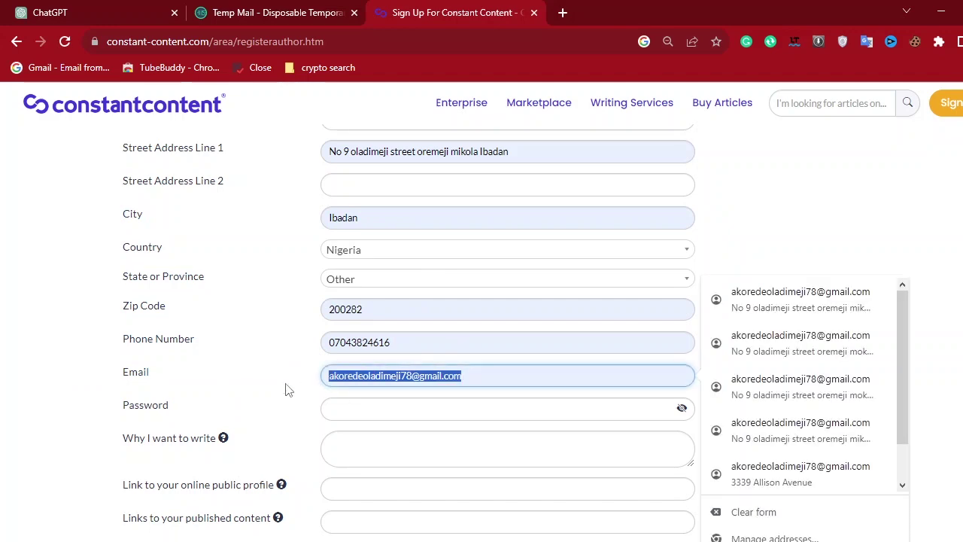
pyautogui.press('BackSpace')
# Copy the Temp Mail address and paste it into the sign-up form's empty Email field.
pyautogui.click(255, 12)
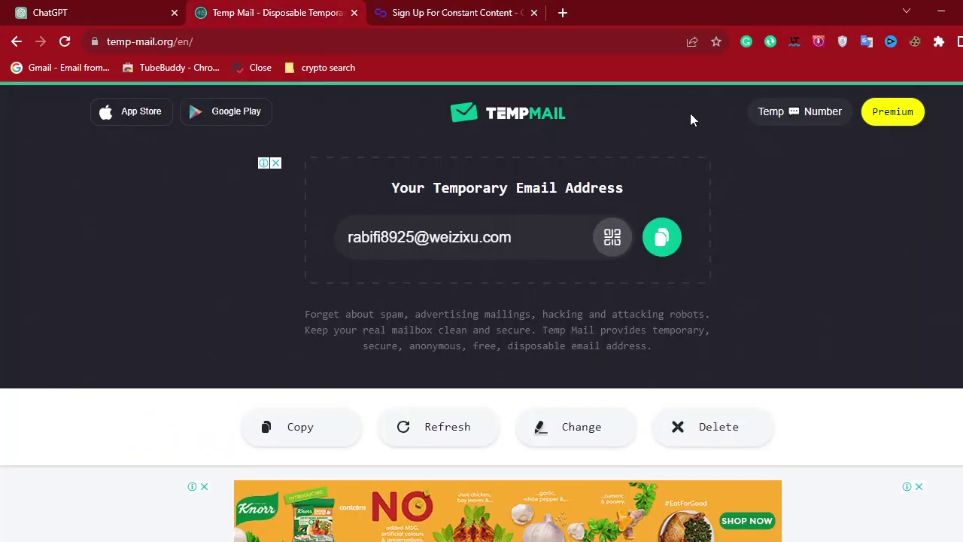
pyautogui.click(662, 237)
pyautogui.click(450, 12)
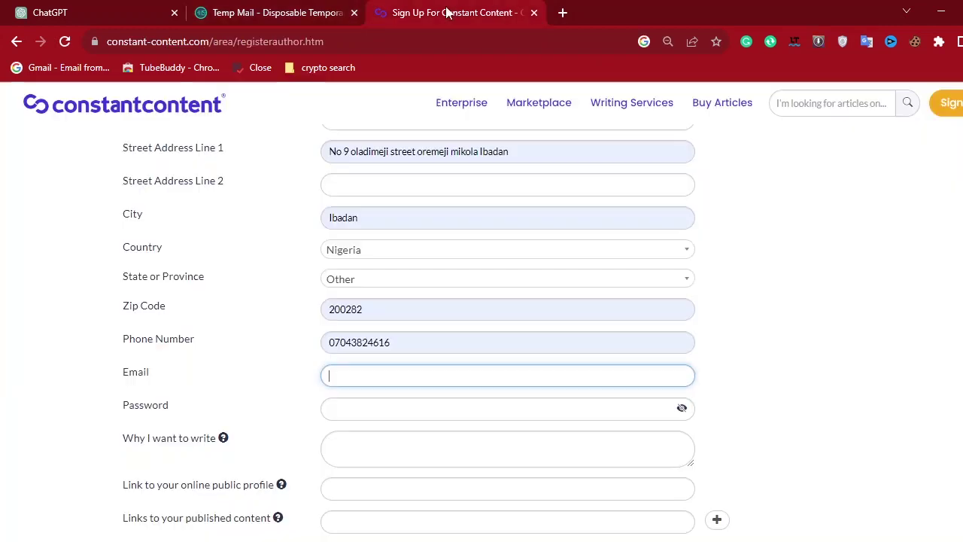
pyautogui.click(372, 376)
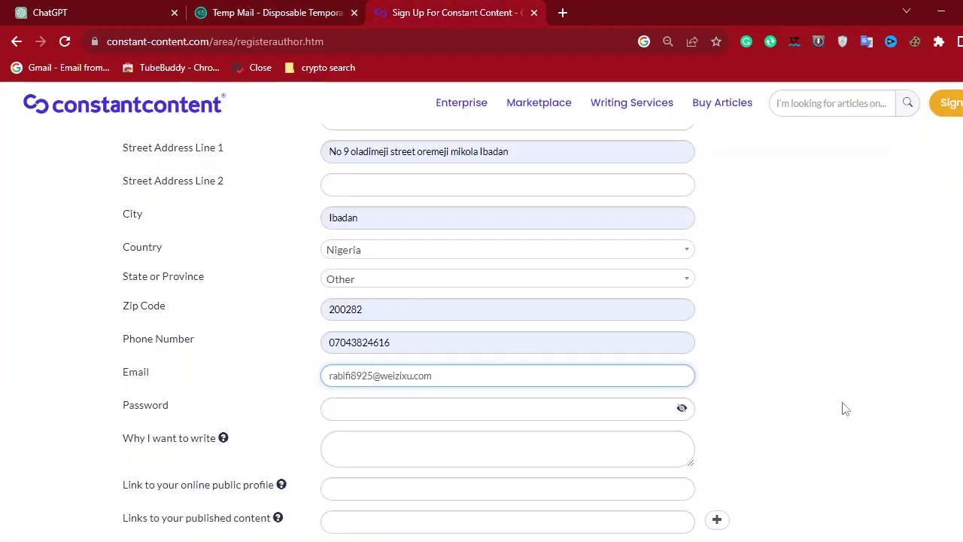
pyautogui.scroll(-3, 844, 408)
pyautogui.scroll(1, 846, 409)
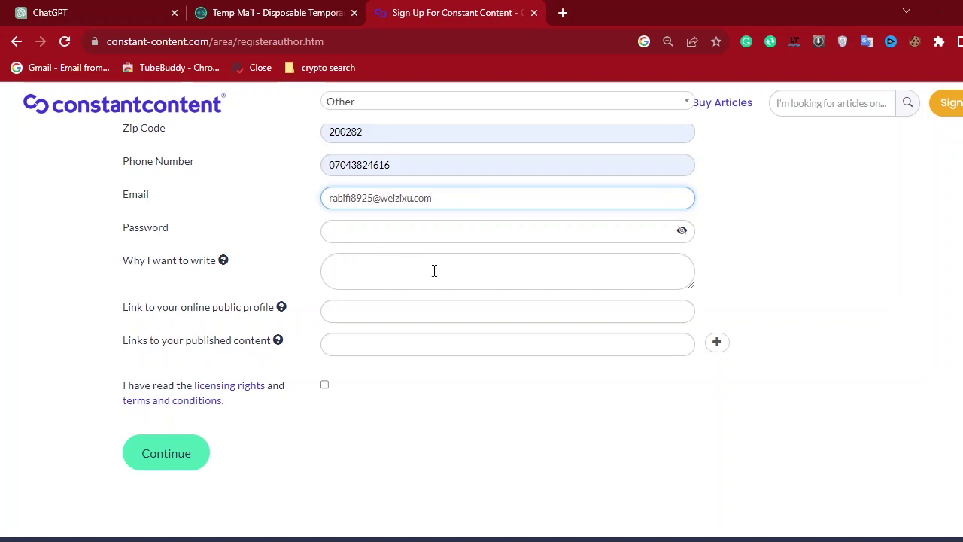
# Paste the account password into the Password field.
pyautogui.click(402, 230)
pyautogui.moveTo(192, 235); pyautogui.dragTo(114, 235)
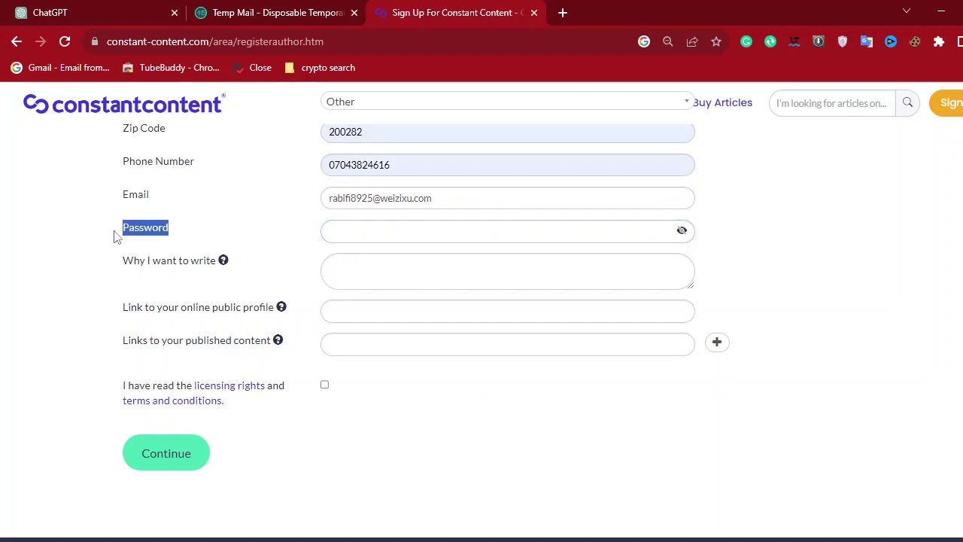
pyautogui.click(409, 231)
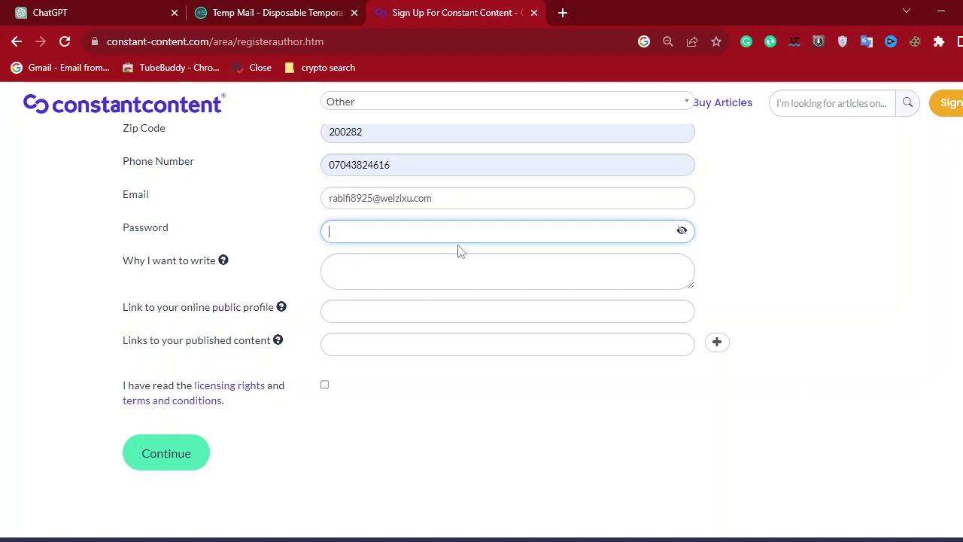
pyautogui.hotkey('ctrl', 'v')
# Start the 'Why I want to write' answer with 'I have a pasion for writin'.
pyautogui.moveTo(118, 267); pyautogui.dragTo(211, 272)
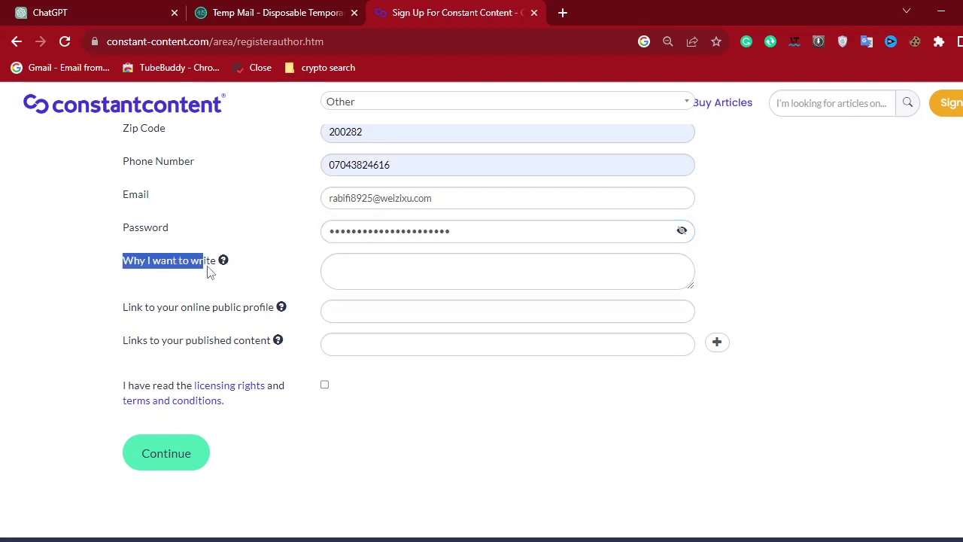
pyautogui.click(380, 267)
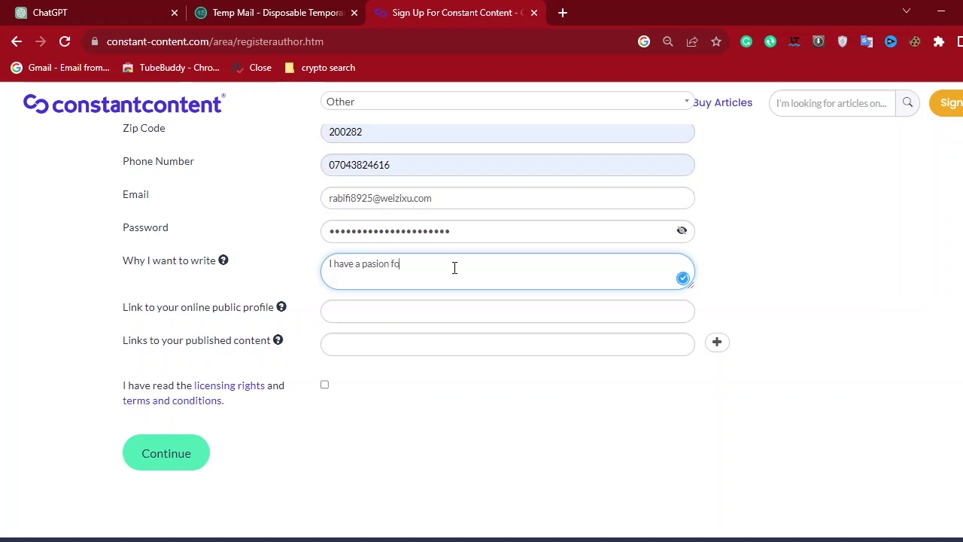
pyautogui.write('I have a pasion for writing and i want to monetize my writing experience.')
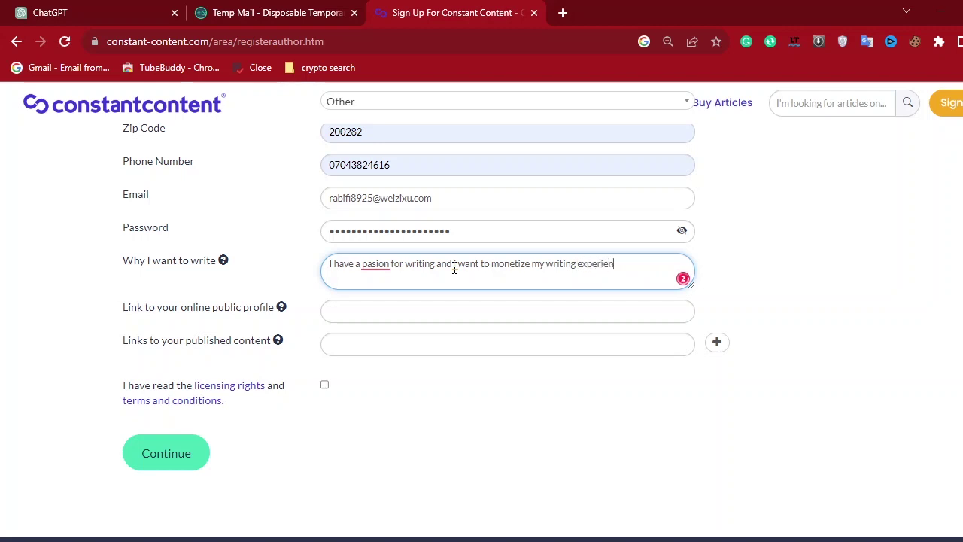
pyautogui.click(378, 261)
# Correct 'pasion' to 'passion' and capitalize the pronoun 'I' in the answer.
pyautogui.click(386, 350)
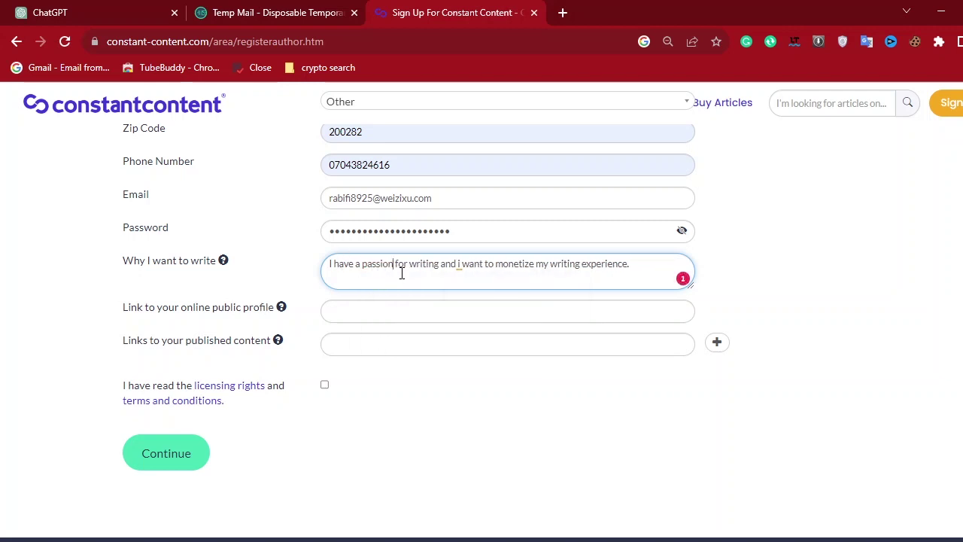
pyautogui.click(461, 269)
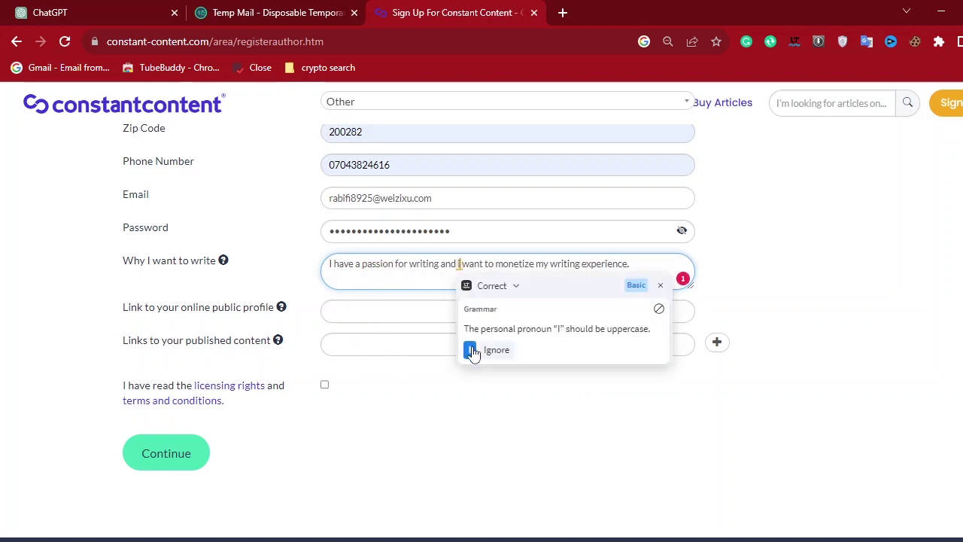
pyautogui.click(469, 347)
pyautogui.moveTo(631, 263); pyautogui.dragTo(312, 278)
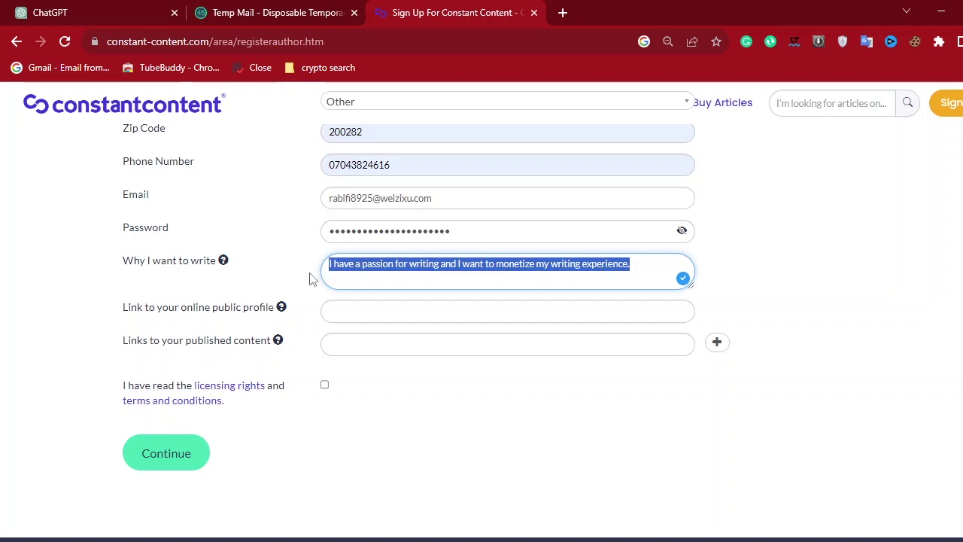
pyautogui.click(377, 270)
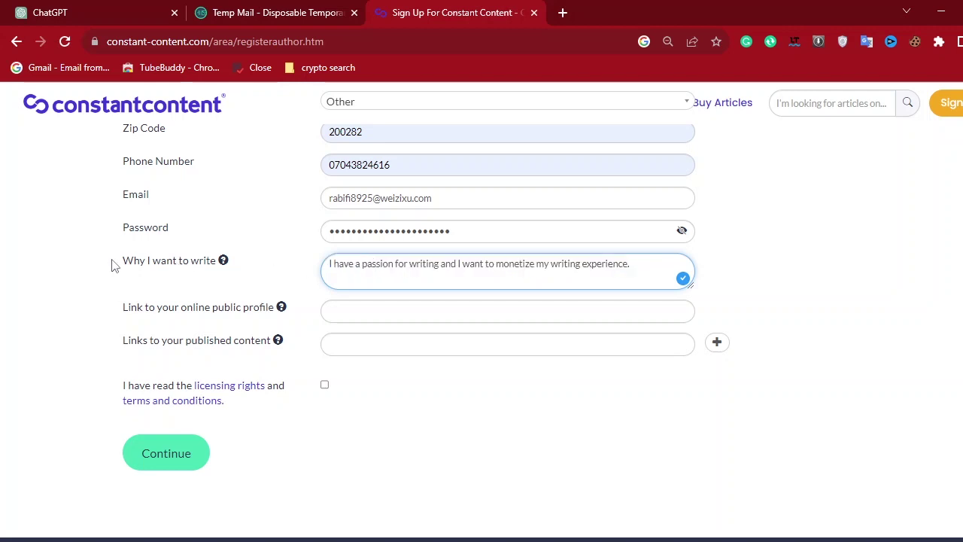
# Review the public profile and published content link fields, leaving both blank.
pyautogui.moveTo(113, 263); pyautogui.dragTo(222, 264)
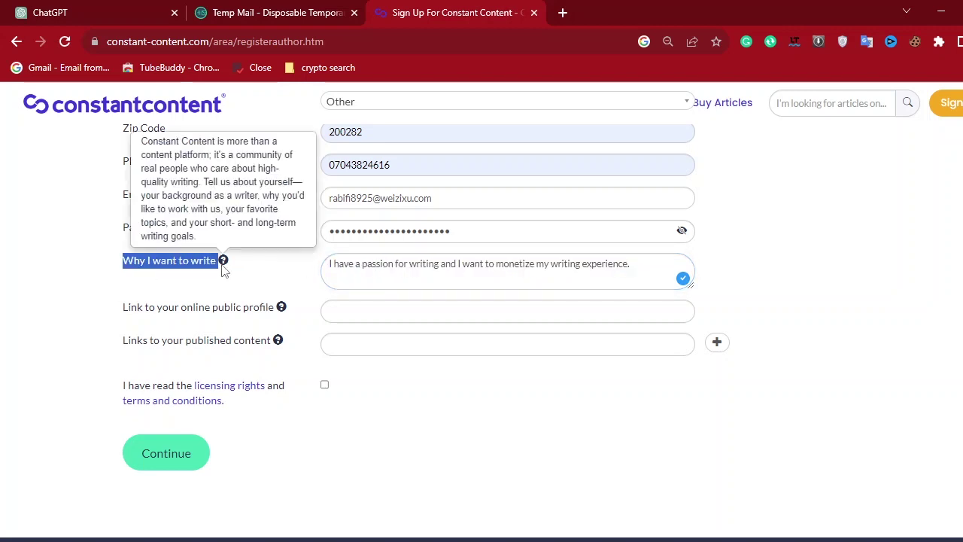
pyautogui.click(105, 284)
pyautogui.moveTo(107, 302); pyautogui.dragTo(217, 308)
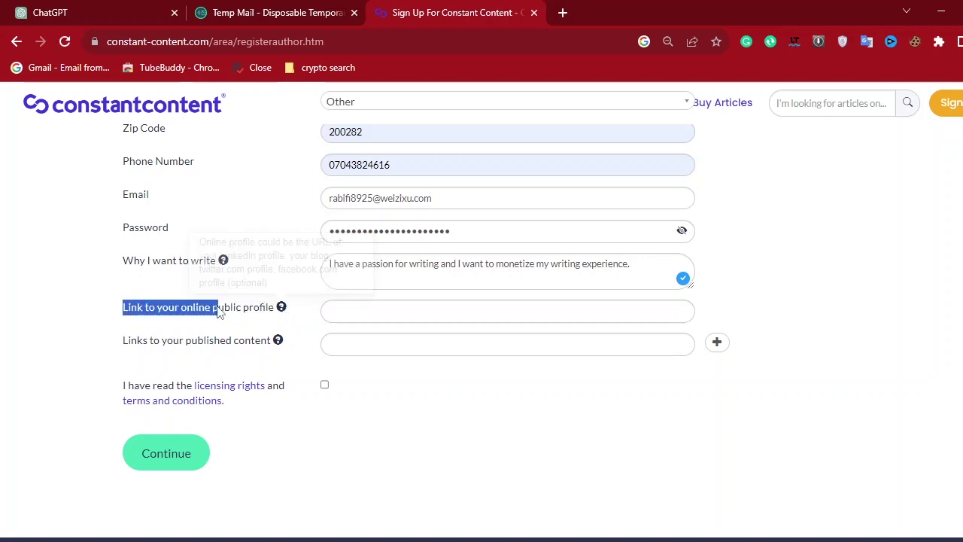
pyautogui.click(103, 313)
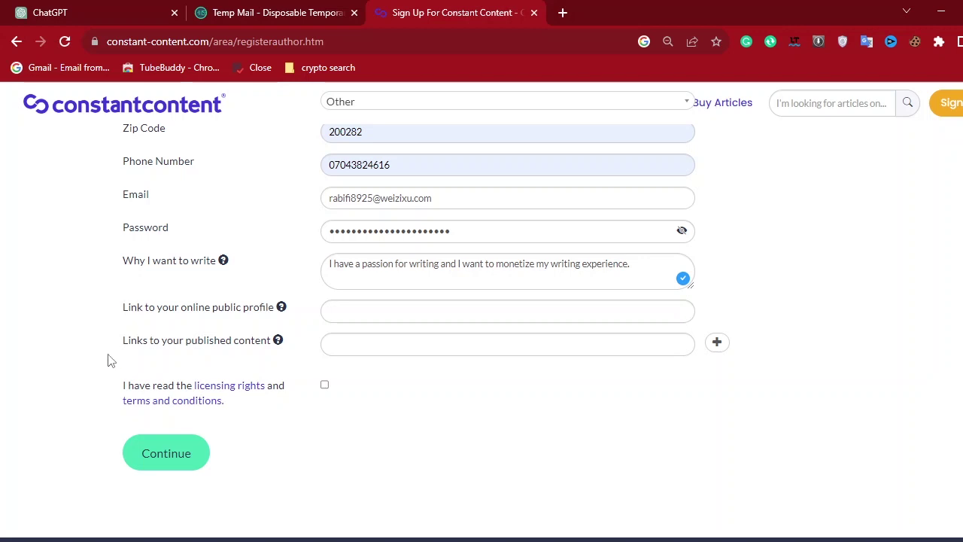
pyautogui.click(407, 314)
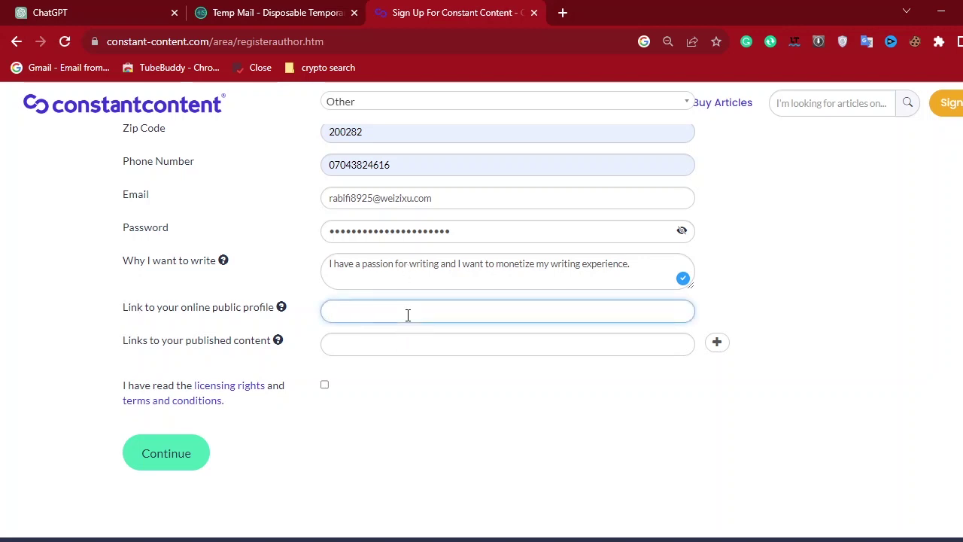
pyautogui.click(104, 355)
pyautogui.moveTo(109, 344)
pyautogui.mouseDown()
pyautogui.moveTo(155, 344)
pyautogui.moveTo(109, 347)
pyautogui.mouseUp()
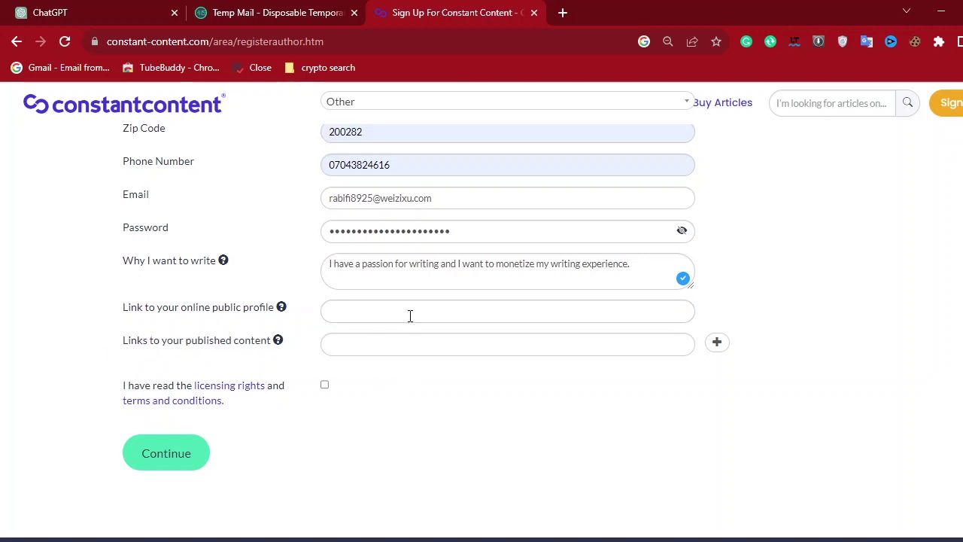
pyautogui.click(410, 348)
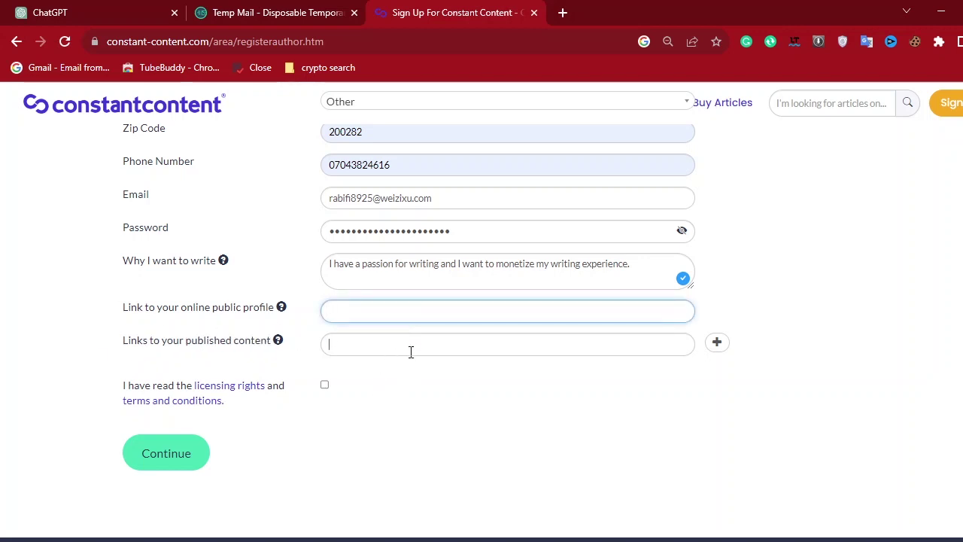
pyautogui.click(378, 421)
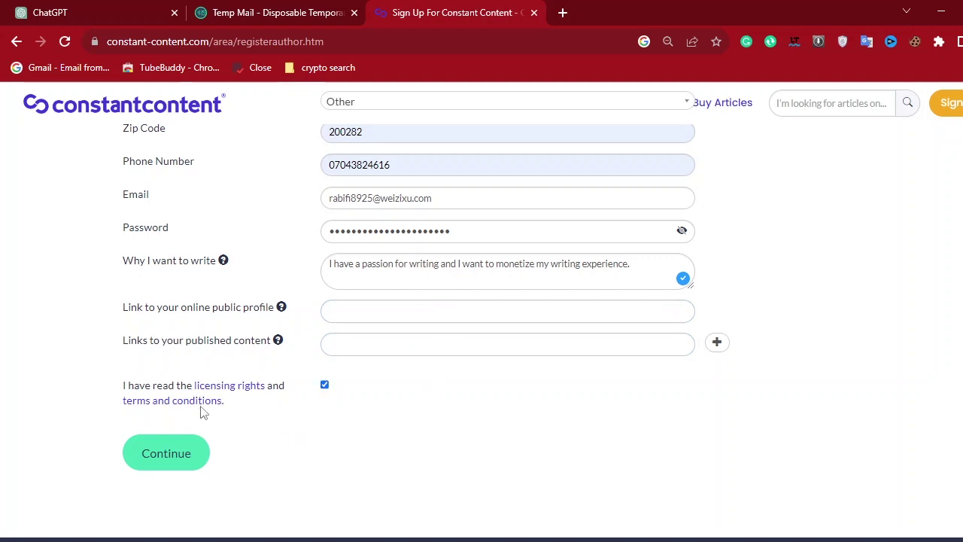
# Submit the registration form with Continue and decline Chrome's Save address prompt.
pyautogui.moveTo(110, 386); pyautogui.dragTo(286, 402)
pyautogui.click(254, 404)
pyautogui.scroll(6, 770, 265)
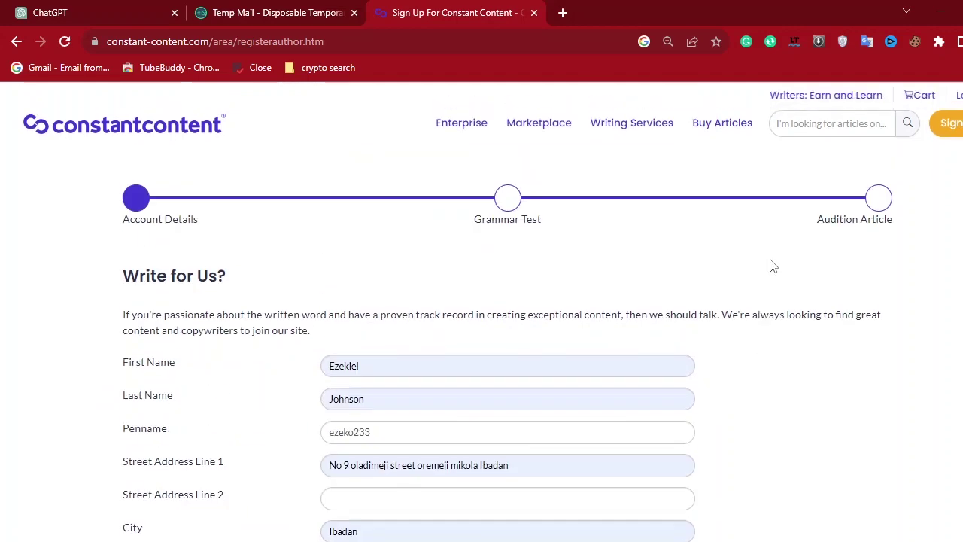
pyautogui.scroll(-7, 770, 265)
pyautogui.click(184, 410)
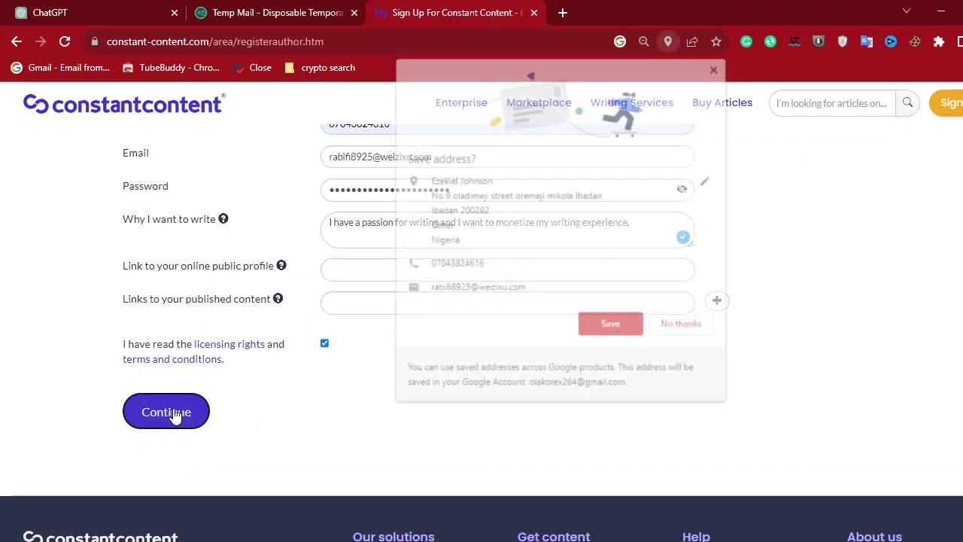
pyautogui.click(683, 325)
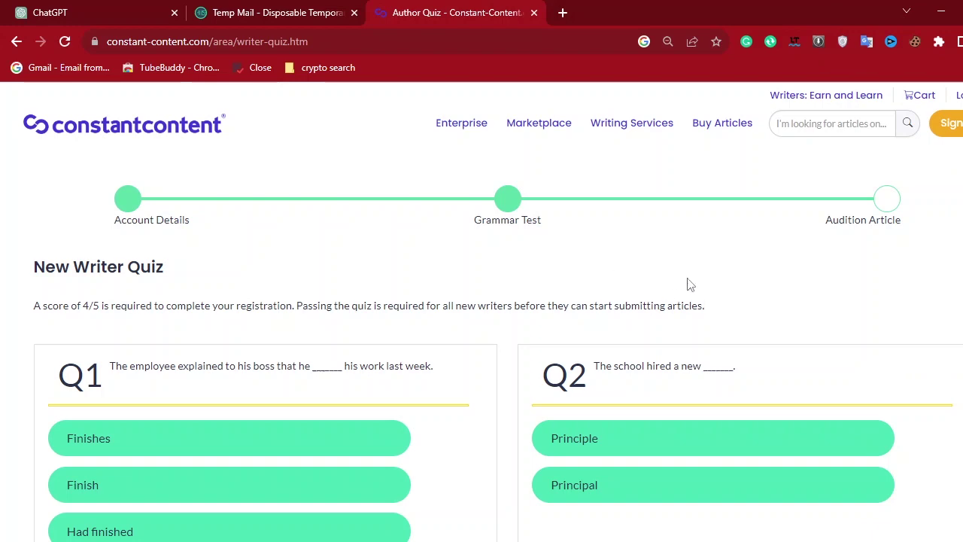
pyautogui.scroll(-5, 686, 284)
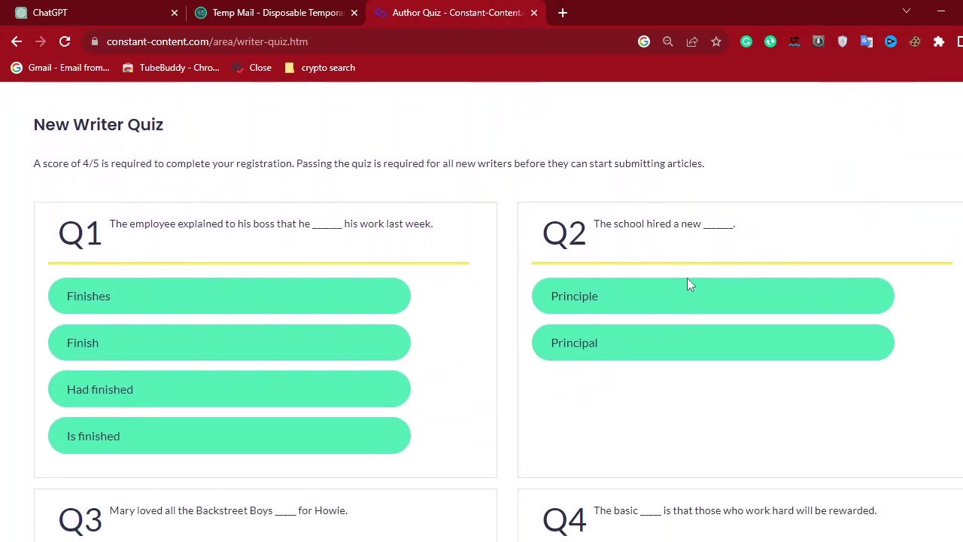
pyautogui.scroll(-5, 687, 284)
pyautogui.scroll(9, 687, 278)
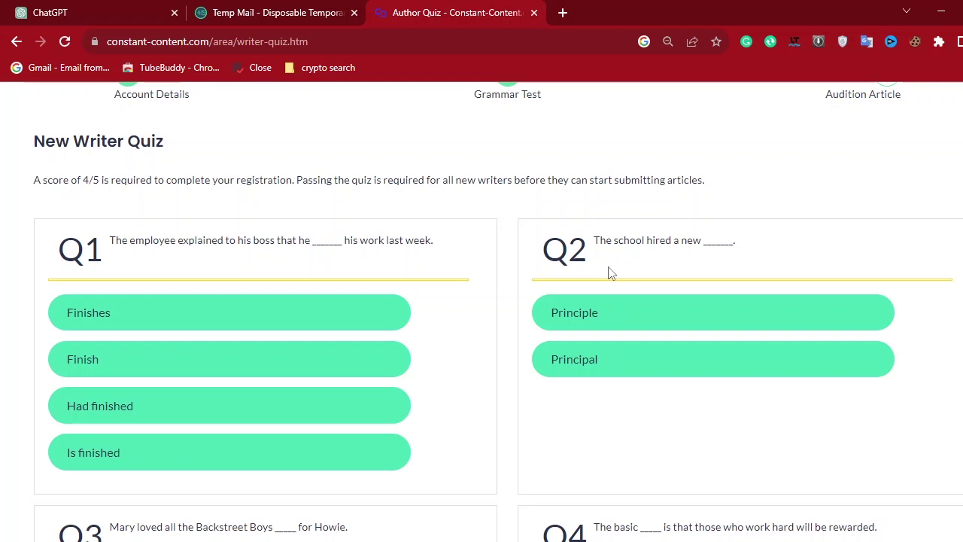
pyautogui.scroll(-2, 497, 373)
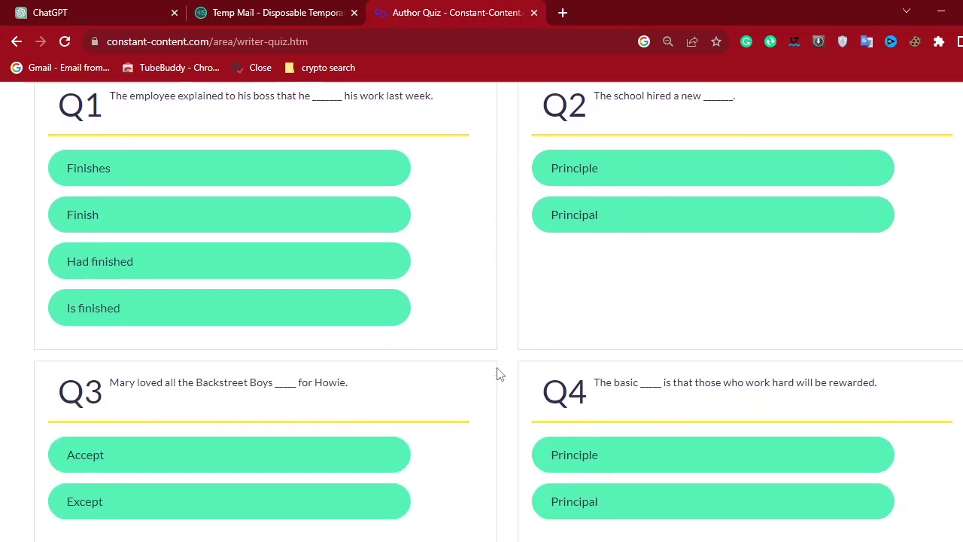
pyautogui.scroll(-5, 496, 373)
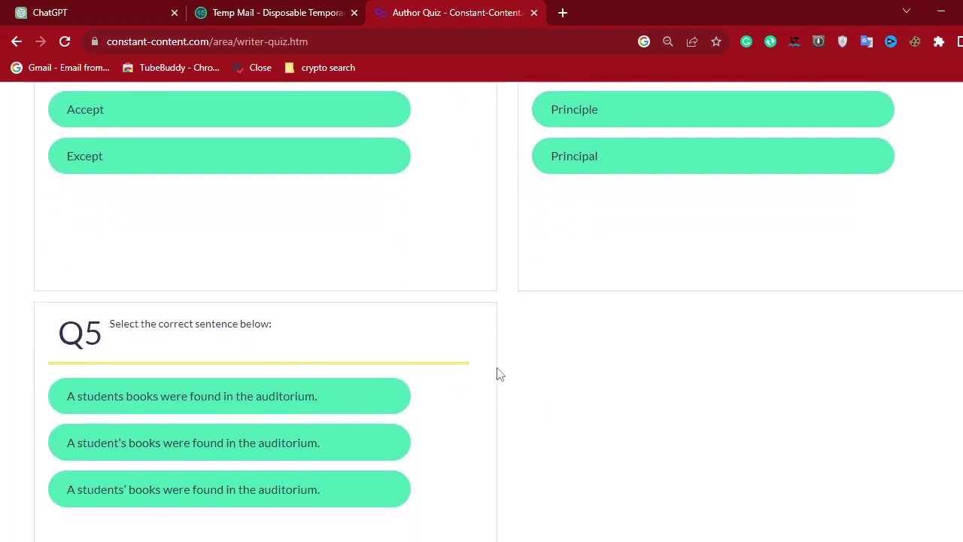
pyautogui.scroll(-1, 496, 373)
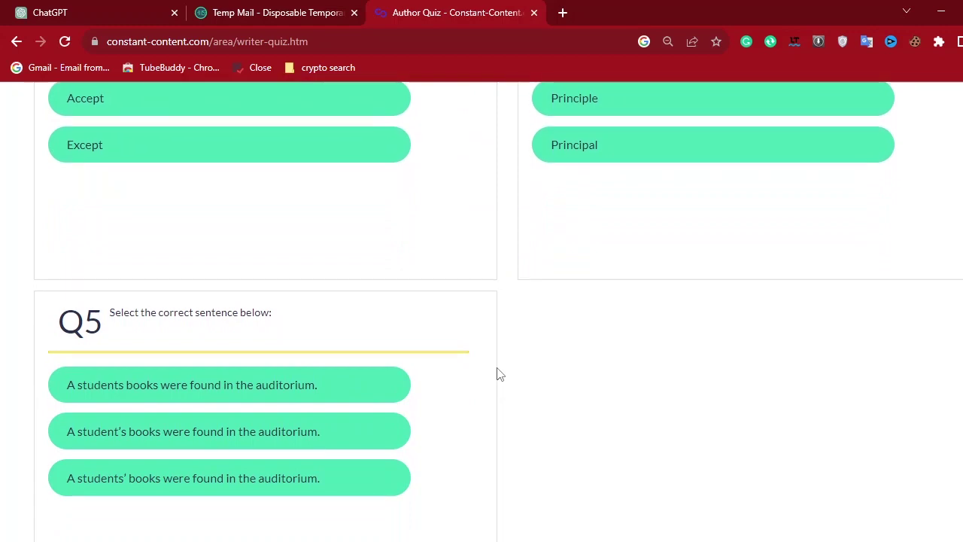
pyautogui.scroll(8, 509, 350)
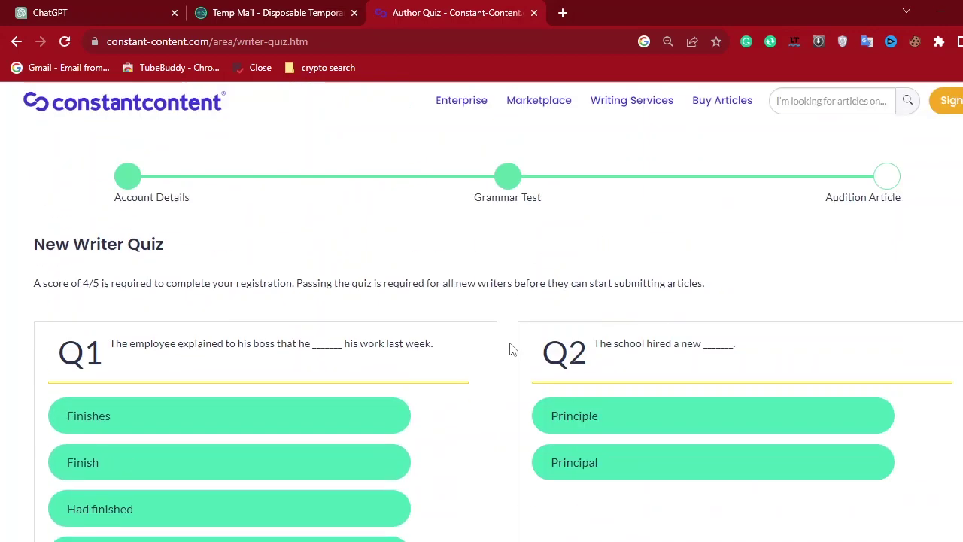
pyautogui.scroll(-6, 454, 386)
pyautogui.scroll(-3, 456, 386)
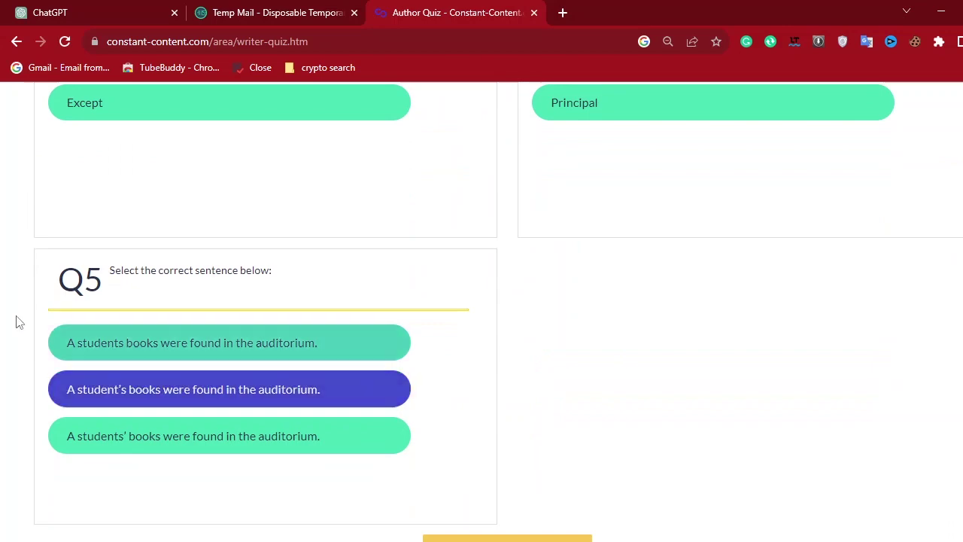
pyautogui.scroll(-4, 591, 286)
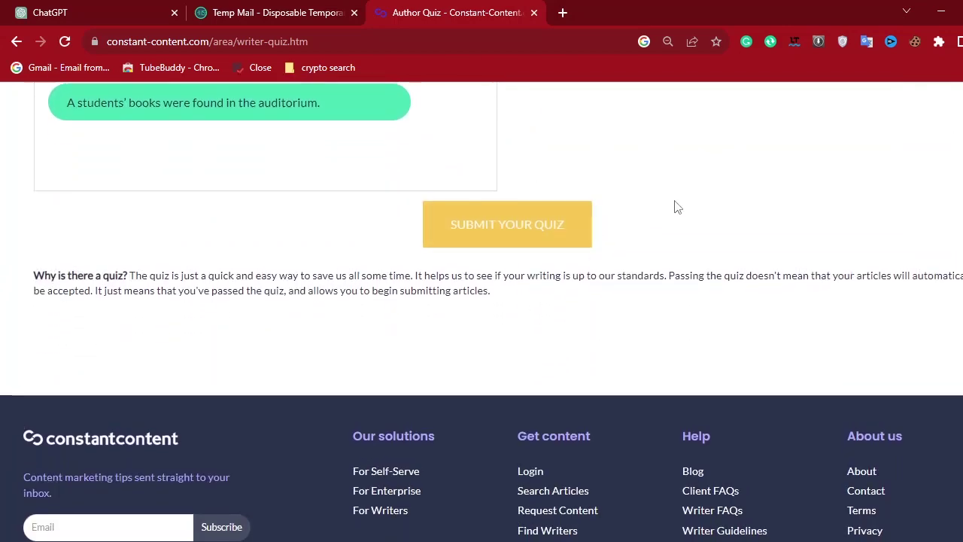
pyautogui.scroll(9, 673, 206)
pyautogui.scroll(5, 674, 203)
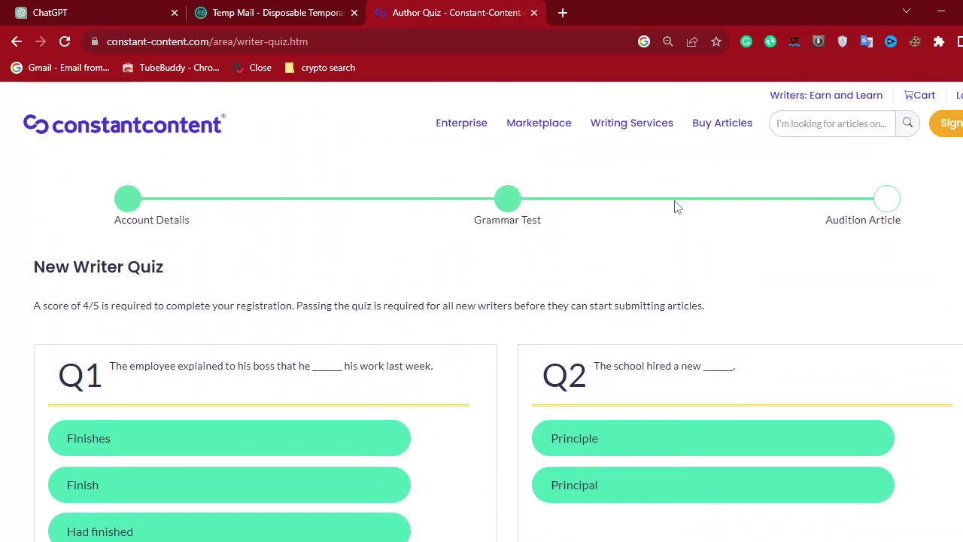
pyautogui.scroll(-2, 509, 353)
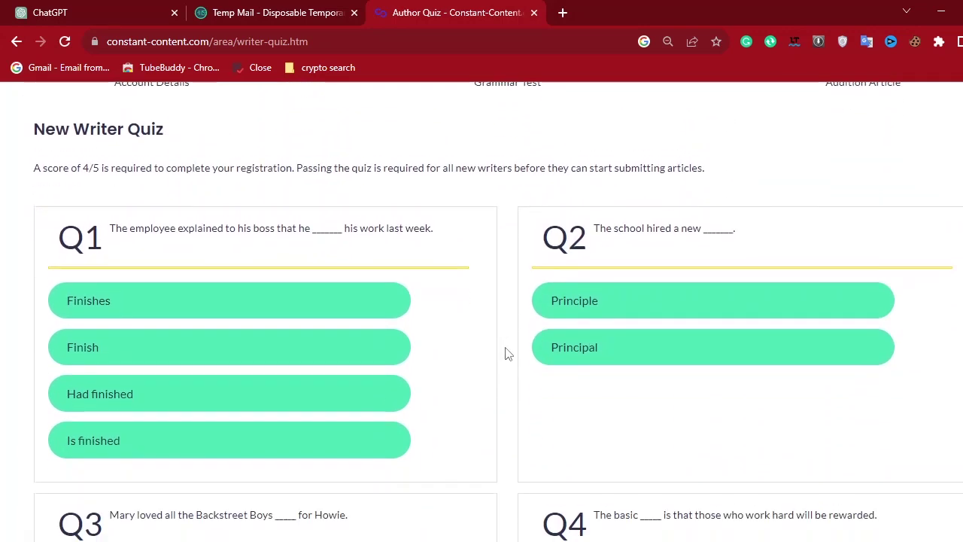
pyautogui.scroll(1, 509, 354)
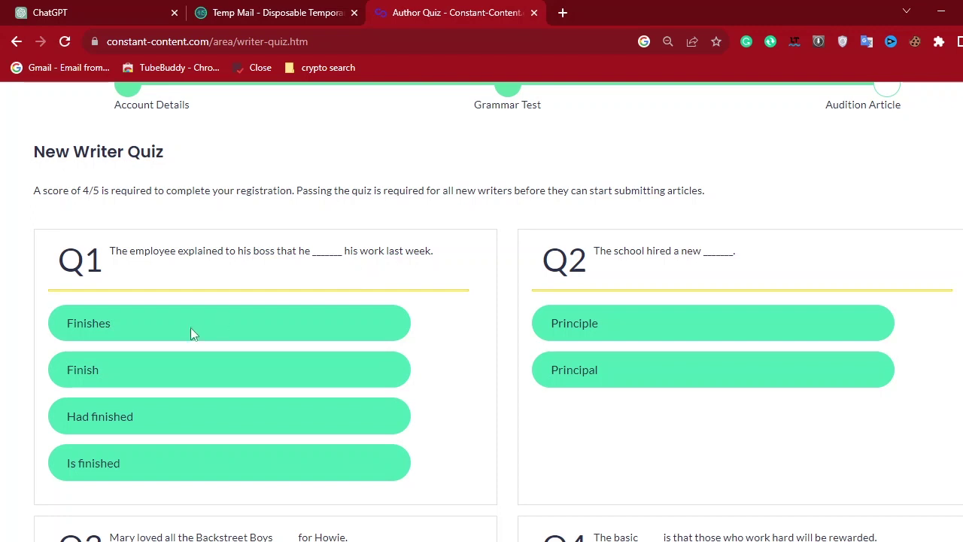
# Answer Q1 with 'Had finished' and Q2 with 'Principal'.
pyautogui.click(159, 382)
pyautogui.click(134, 418)
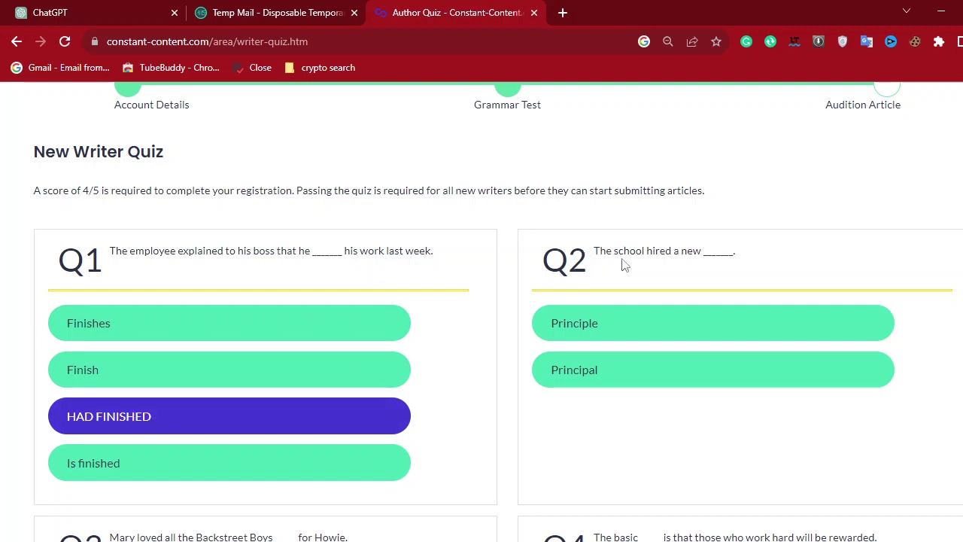
pyautogui.click(593, 324)
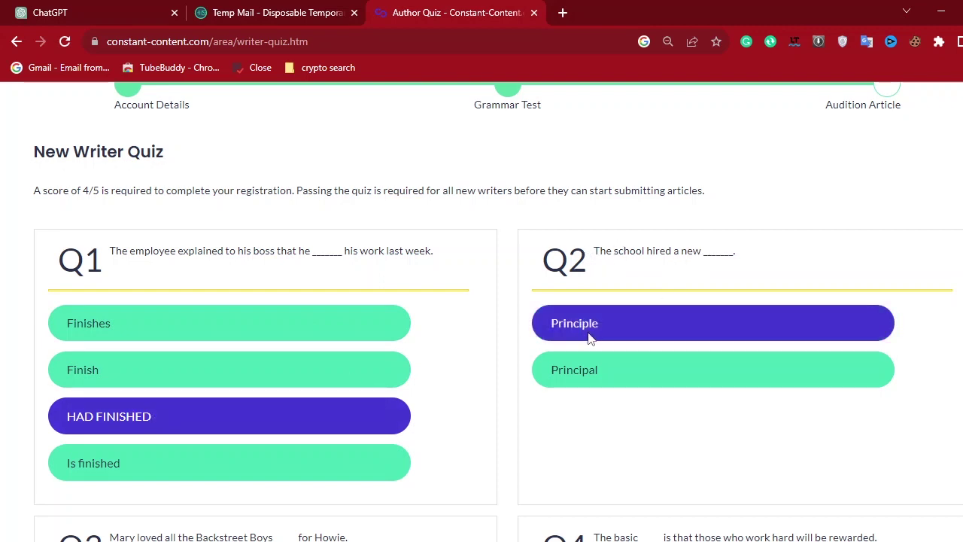
pyautogui.click(579, 369)
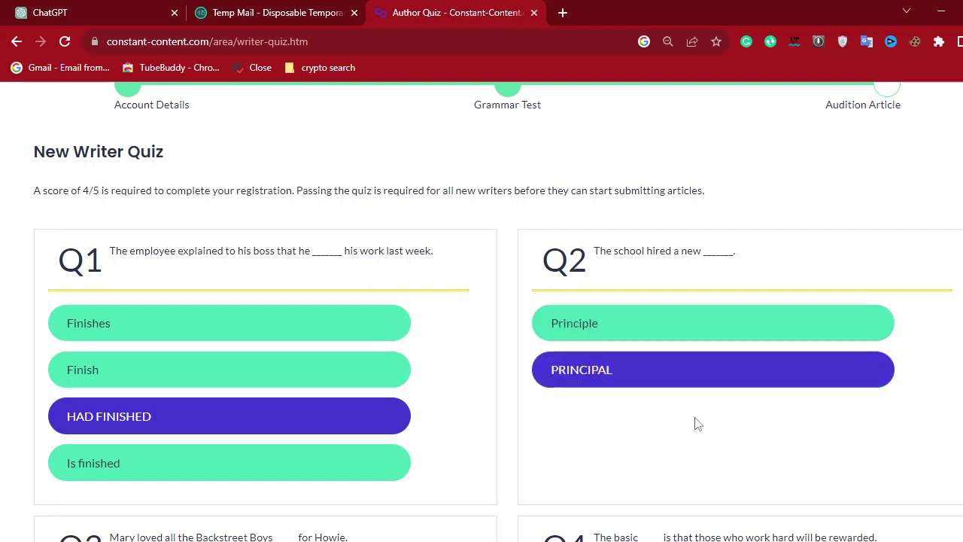
pyautogui.scroll(-2, 694, 421)
pyautogui.scroll(-2, 695, 432)
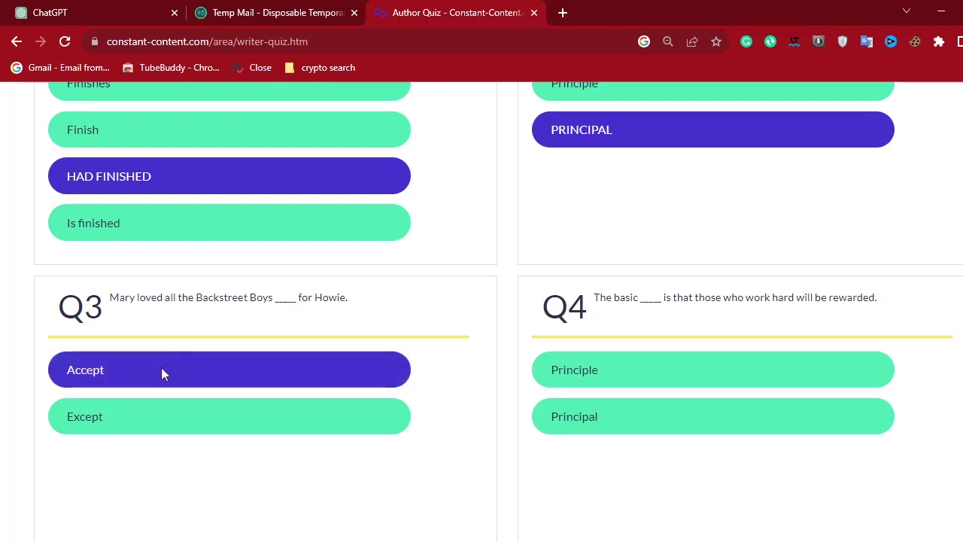
# Answer Q3 'Except', Q4 'Principle', and Q5 'A student's books were found in the auditorium.'.
pyautogui.click(140, 422)
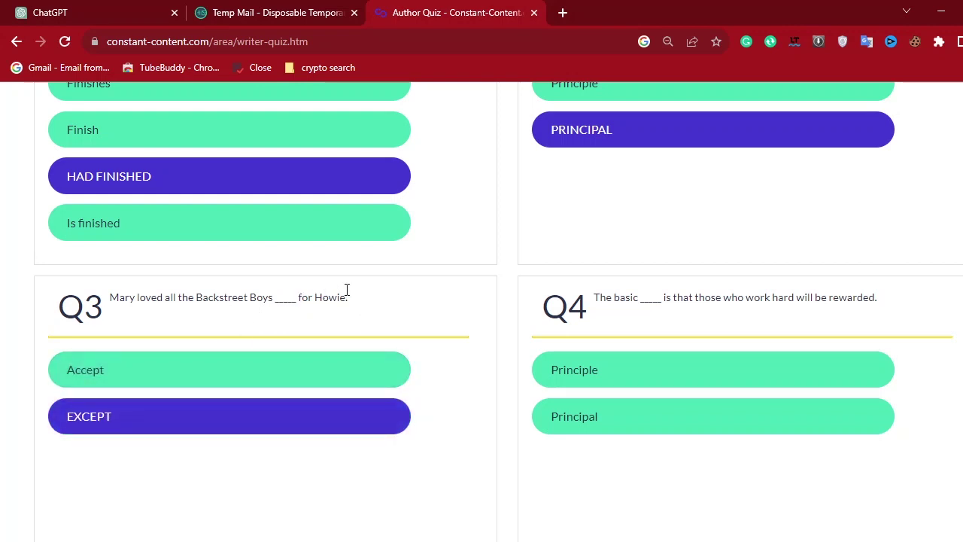
pyautogui.scroll(-2, 522, 331)
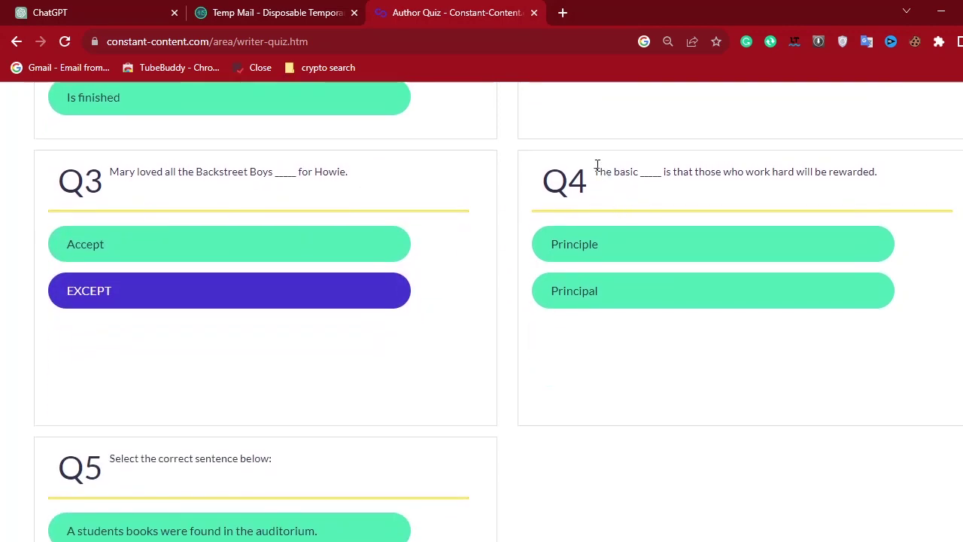
pyautogui.moveTo(629, 167); pyautogui.dragTo(909, 188)
pyautogui.click(663, 244)
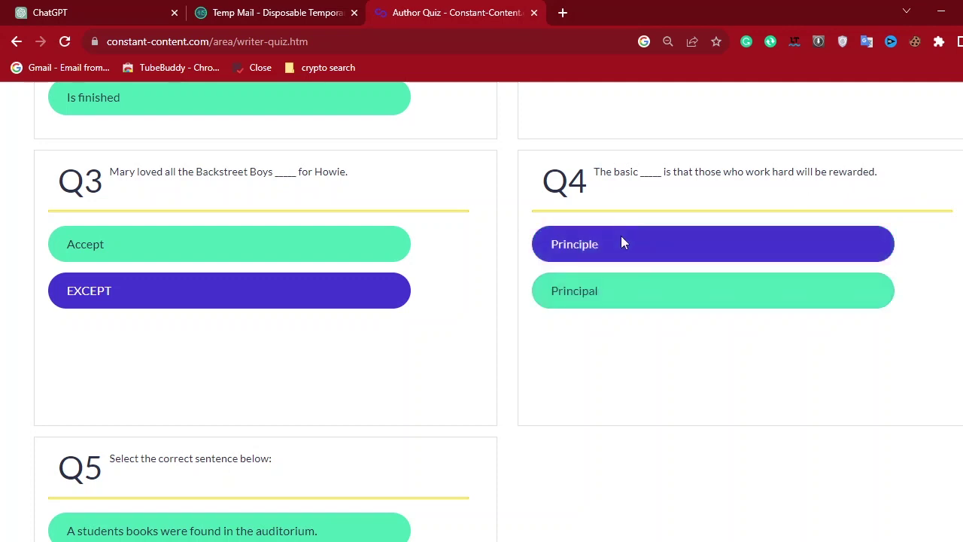
pyautogui.click(644, 235)
pyautogui.scroll(-2, 732, 359)
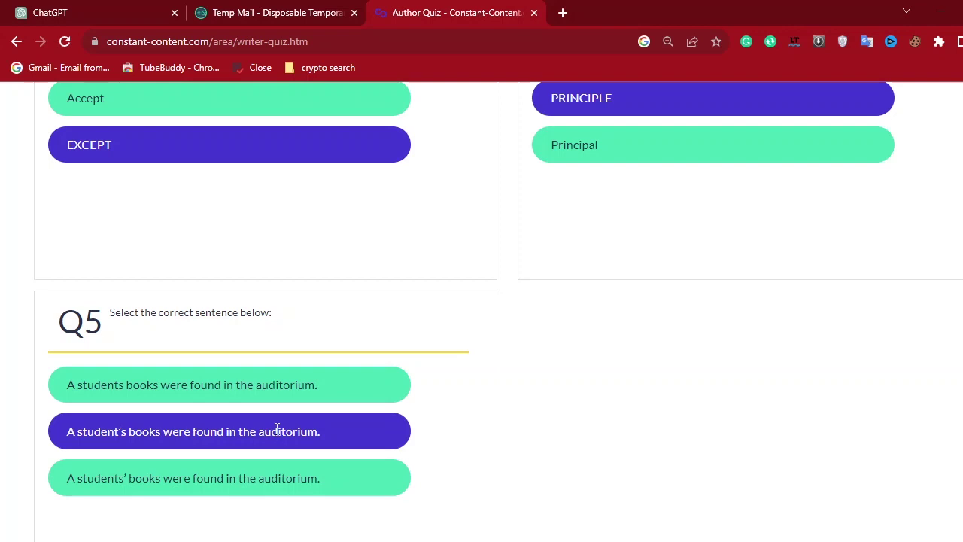
pyautogui.click(167, 438)
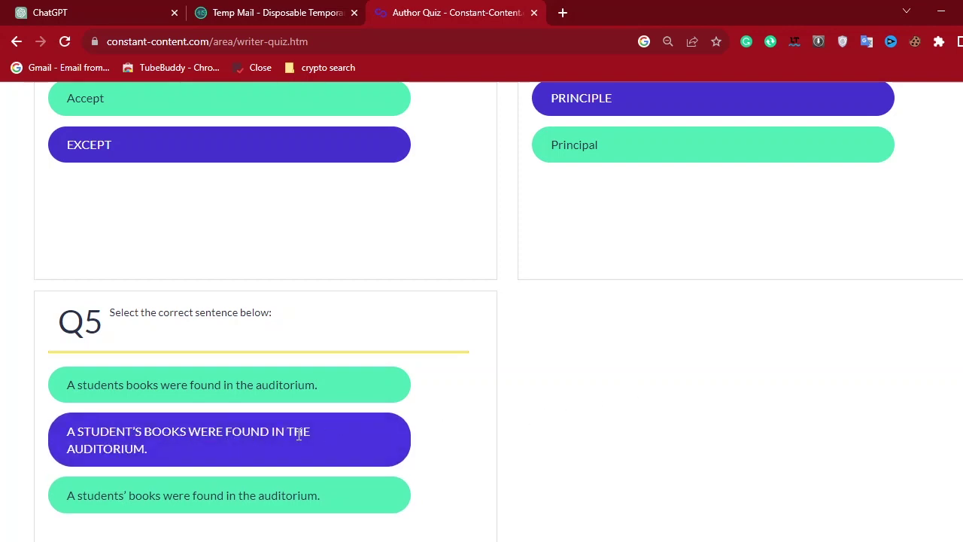
pyautogui.scroll(-3, 519, 399)
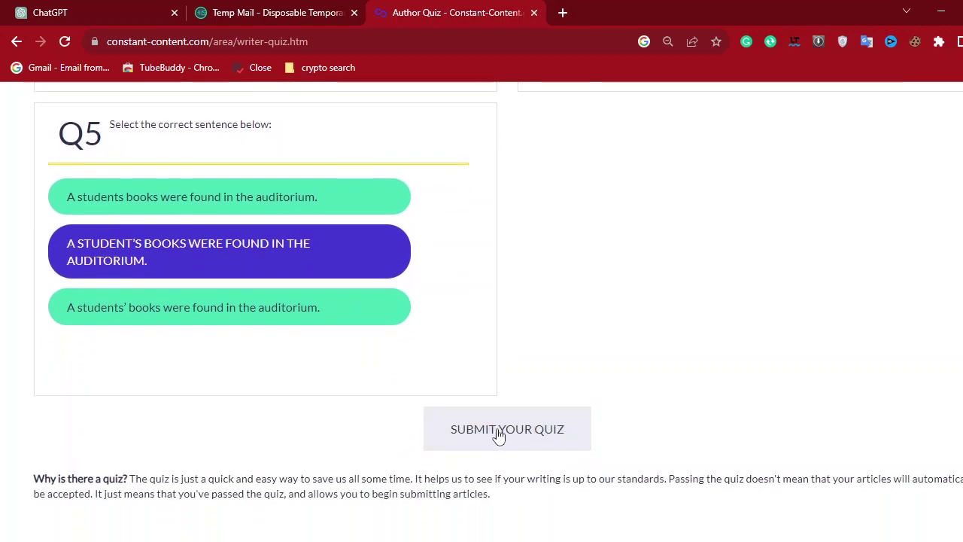
pyautogui.click(494, 426)
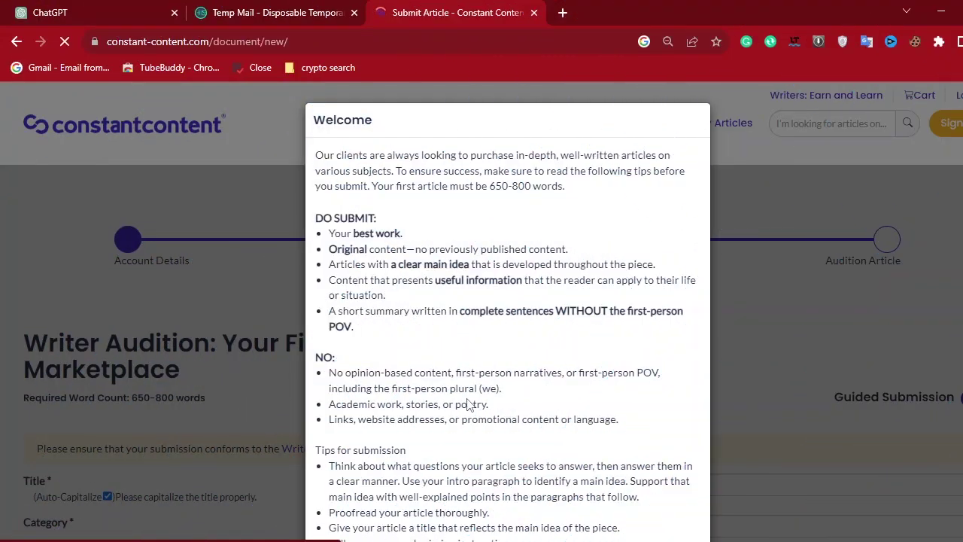
pyautogui.scroll(-1, 570, 392)
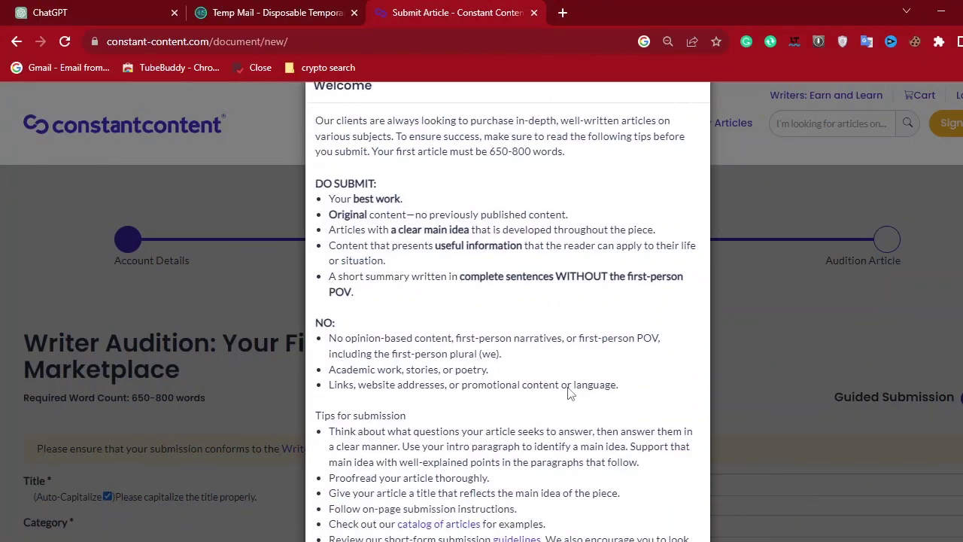
pyautogui.scroll(-3, 570, 395)
pyautogui.scroll(3, 376, 283)
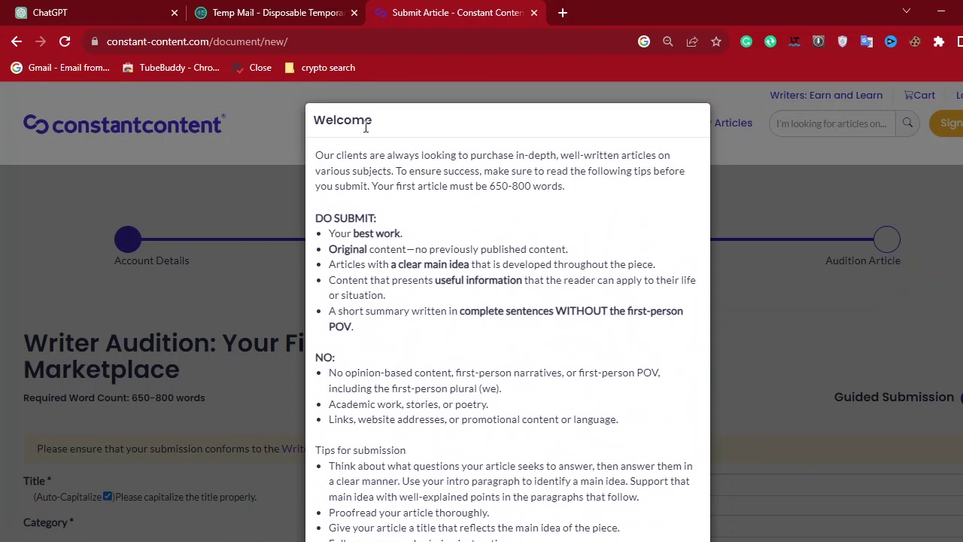
pyautogui.moveTo(372, 123); pyautogui.dragTo(312, 124)
pyautogui.click(407, 186)
pyautogui.moveTo(318, 156); pyautogui.dragTo(478, 367)
pyautogui.click(478, 367)
pyautogui.scroll(-3, 478, 367)
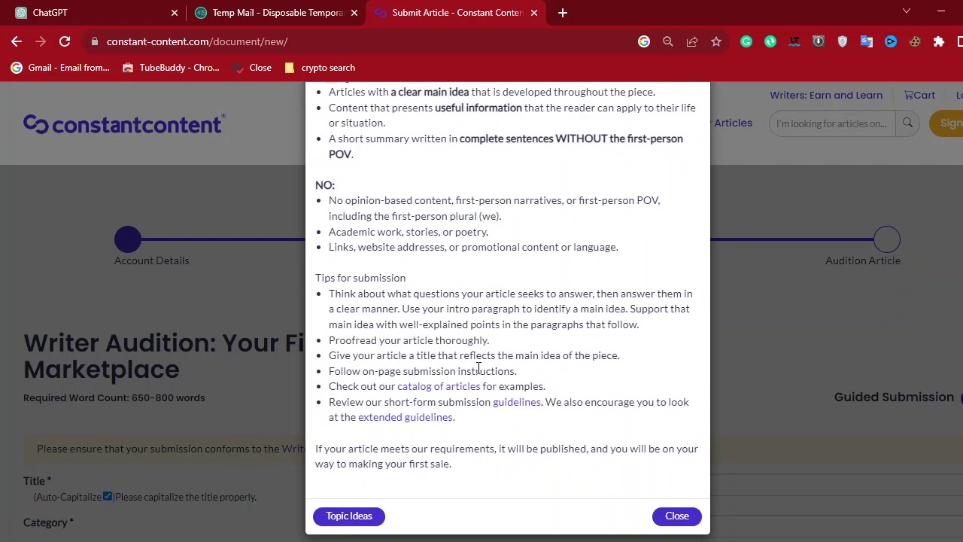
pyautogui.scroll(1, 479, 367)
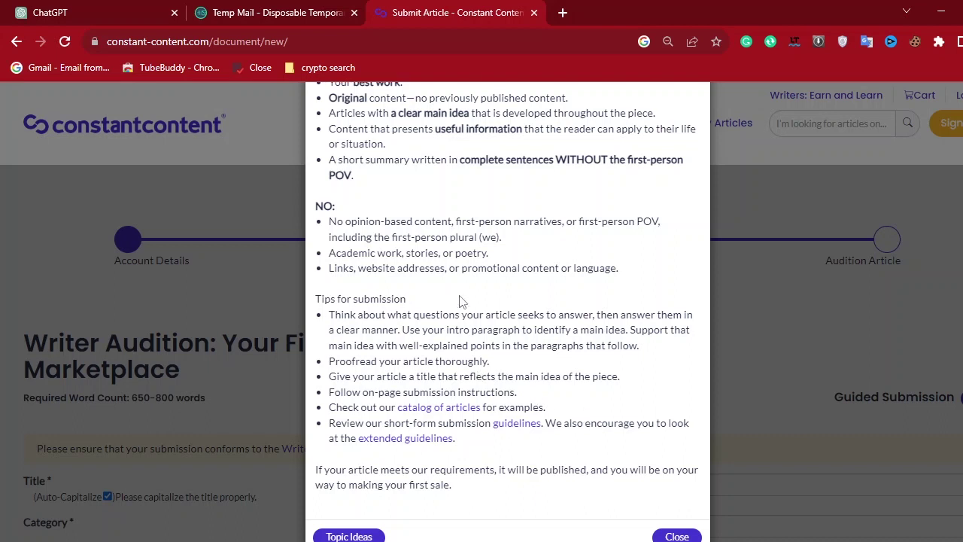
pyautogui.scroll(3, 461, 301)
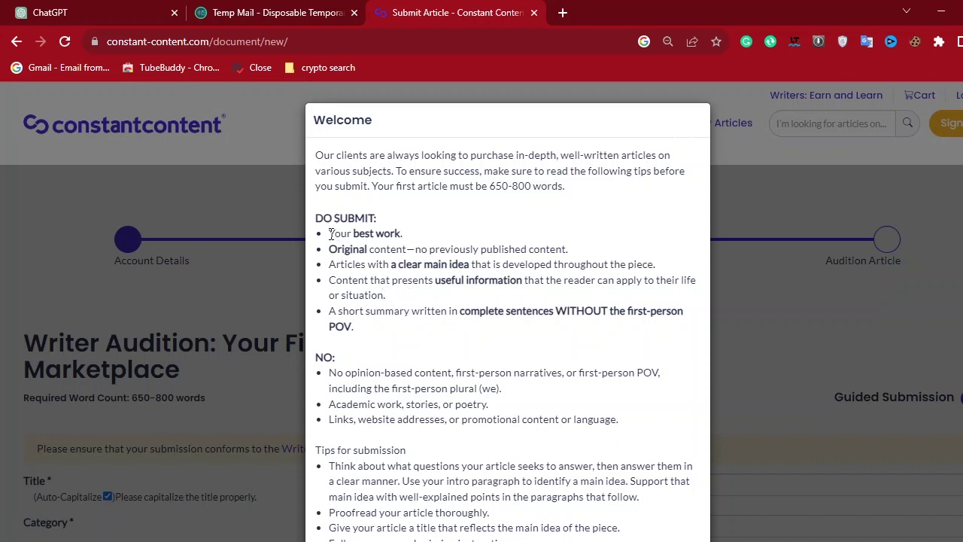
pyautogui.moveTo(330, 233); pyautogui.dragTo(410, 233)
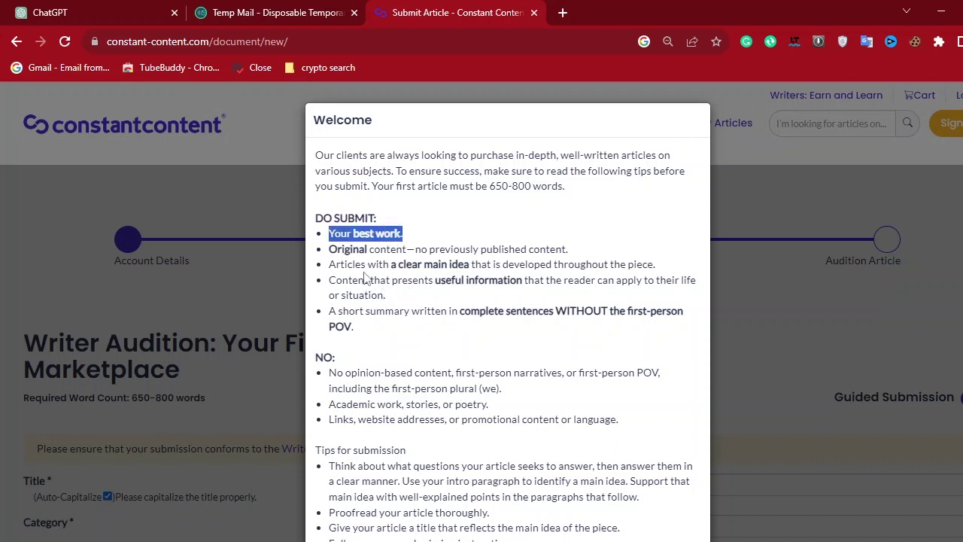
pyautogui.click(333, 248)
pyautogui.moveTo(333, 248); pyautogui.dragTo(573, 254)
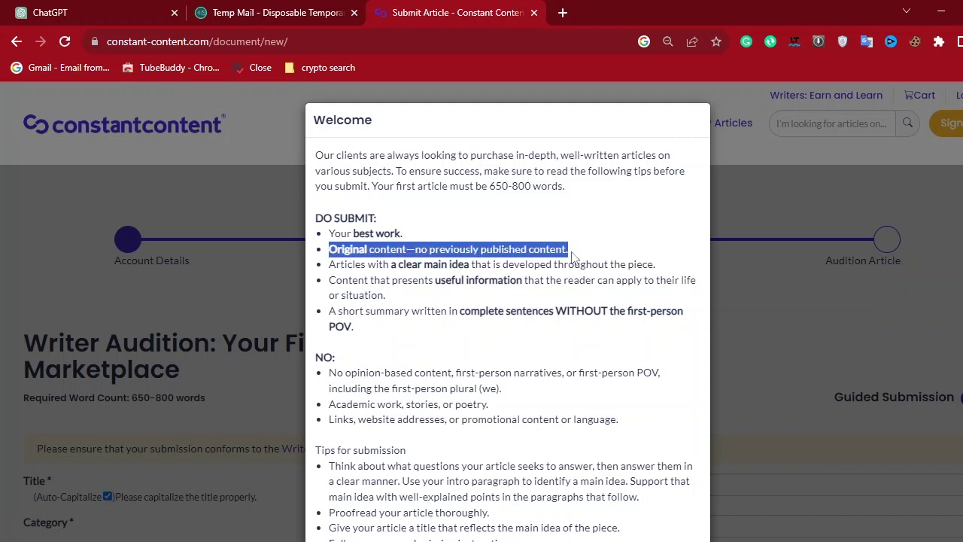
pyautogui.click(476, 286)
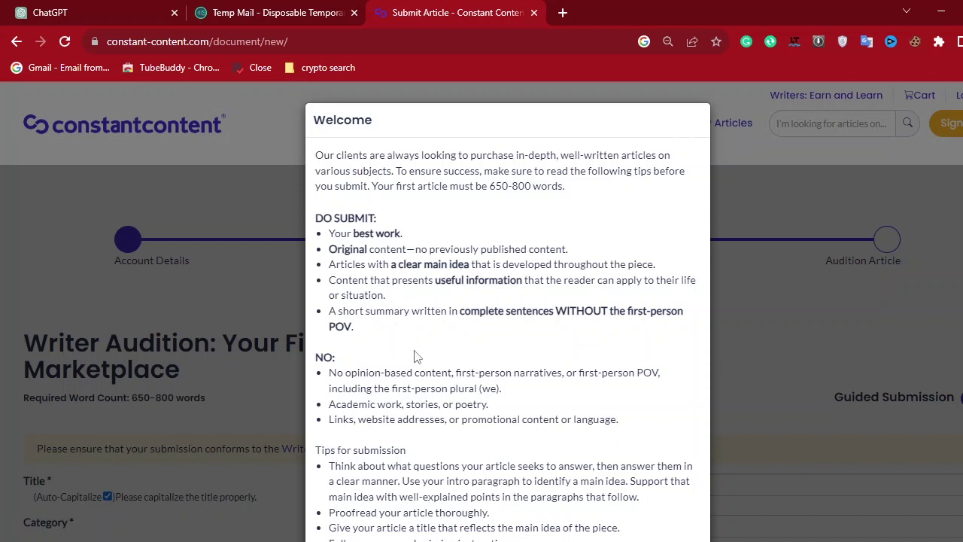
pyautogui.scroll(-2, 392, 316)
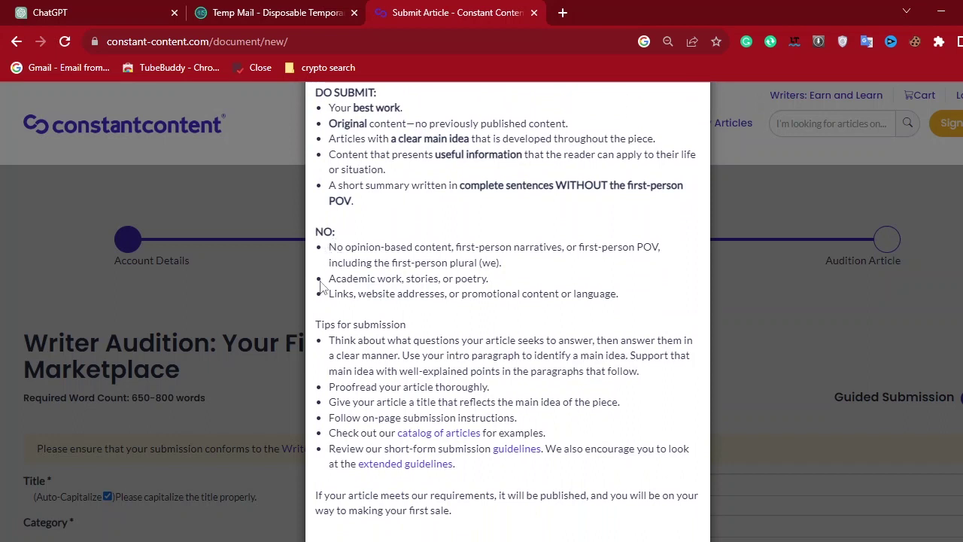
pyautogui.moveTo(329, 248); pyautogui.dragTo(562, 268)
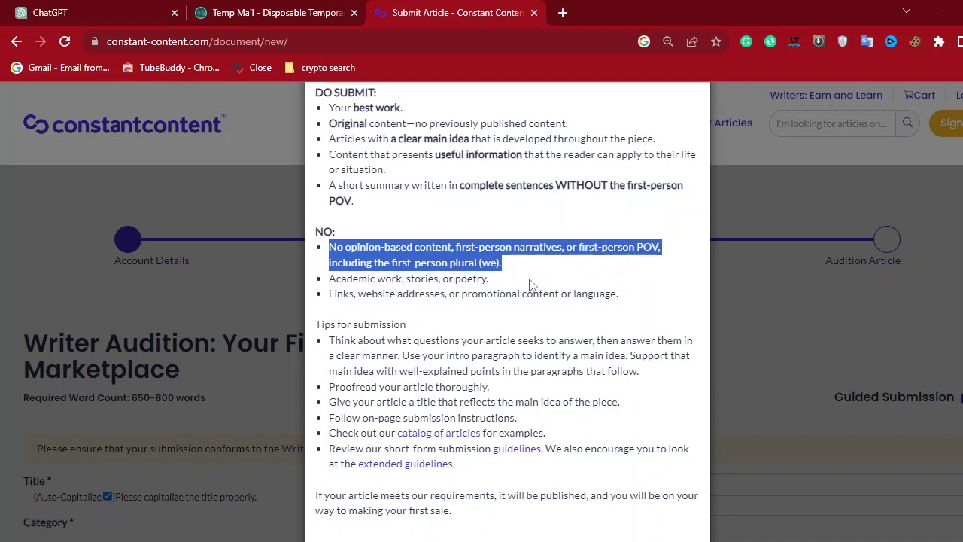
pyautogui.click(551, 298)
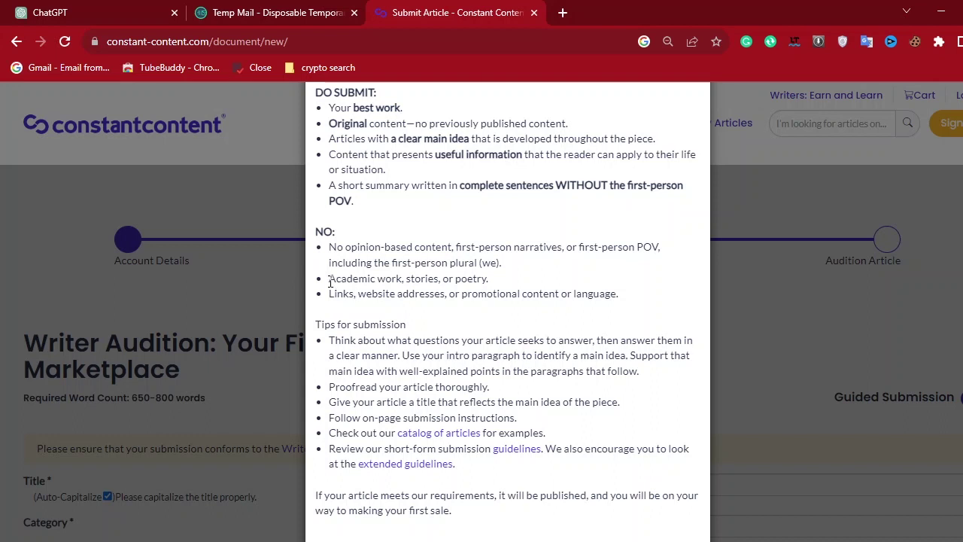
pyautogui.moveTo(330, 282); pyautogui.dragTo(514, 287)
pyautogui.click(488, 313)
pyautogui.scroll(-2, 471, 365)
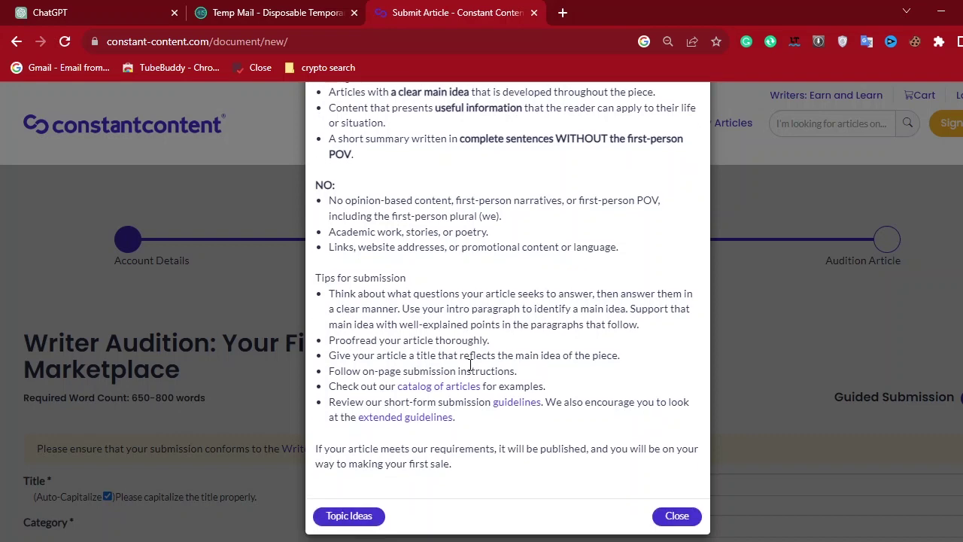
# Close the Welcome tips modal and review the Account Details, Grammar Test and Audition Article steps.
pyautogui.click(678, 516)
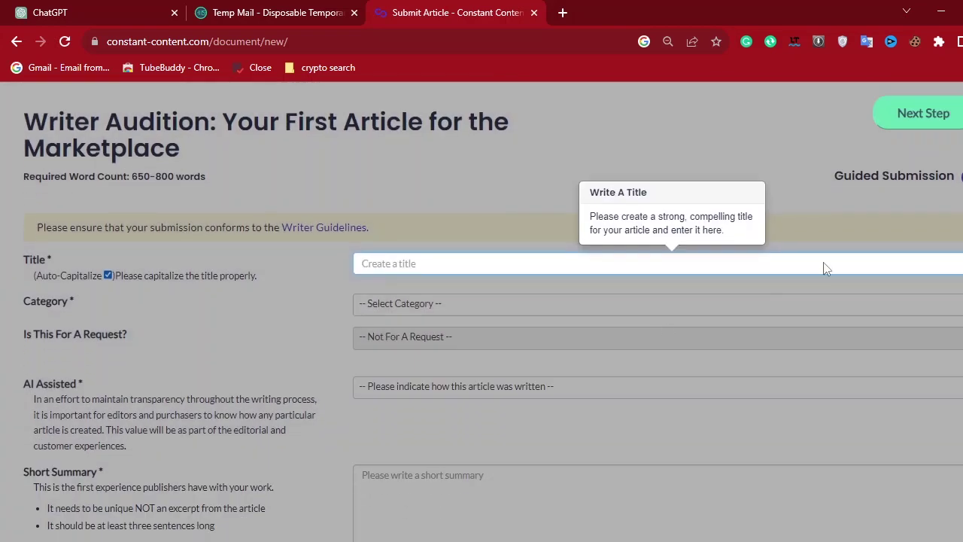
pyautogui.scroll(3, 561, 371)
pyautogui.scroll(-1, 561, 371)
pyautogui.scroll(1, 561, 371)
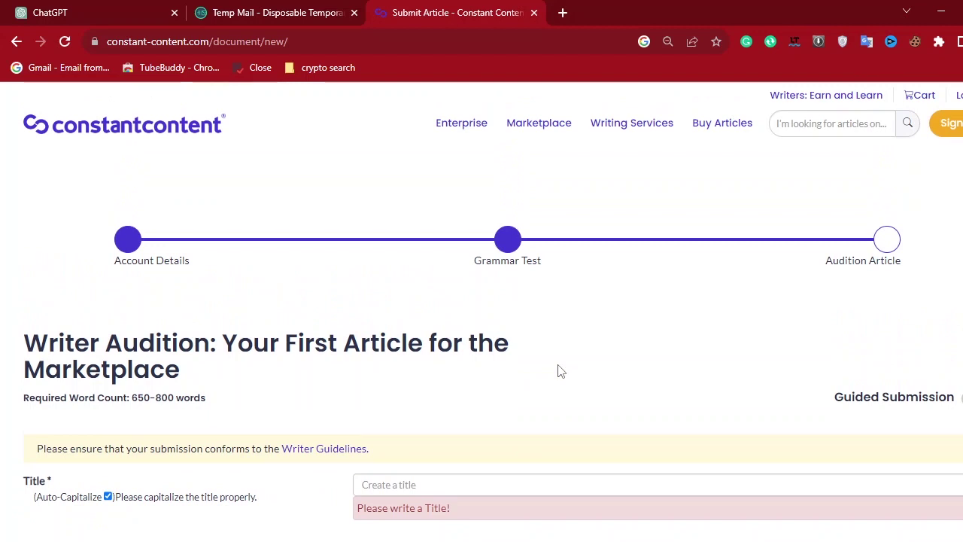
pyautogui.moveTo(193, 262); pyautogui.dragTo(102, 267)
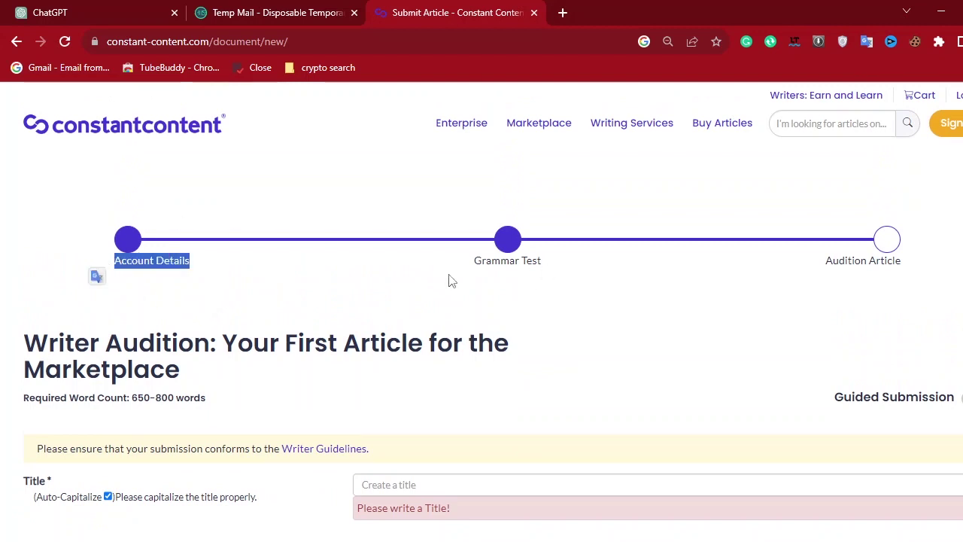
pyautogui.moveTo(461, 263); pyautogui.dragTo(569, 264)
pyautogui.moveTo(798, 265); pyautogui.dragTo(912, 262)
pyautogui.click(637, 357)
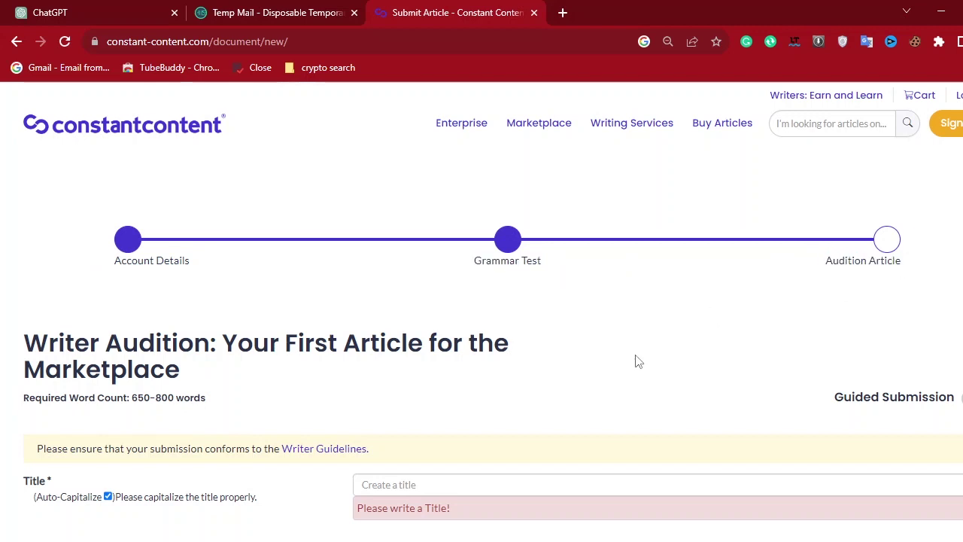
# Scroll through the blank title, category, summary and Content Editor fields of the audition form.
pyautogui.scroll(-2, 637, 355)
pyautogui.scroll(-1, 636, 354)
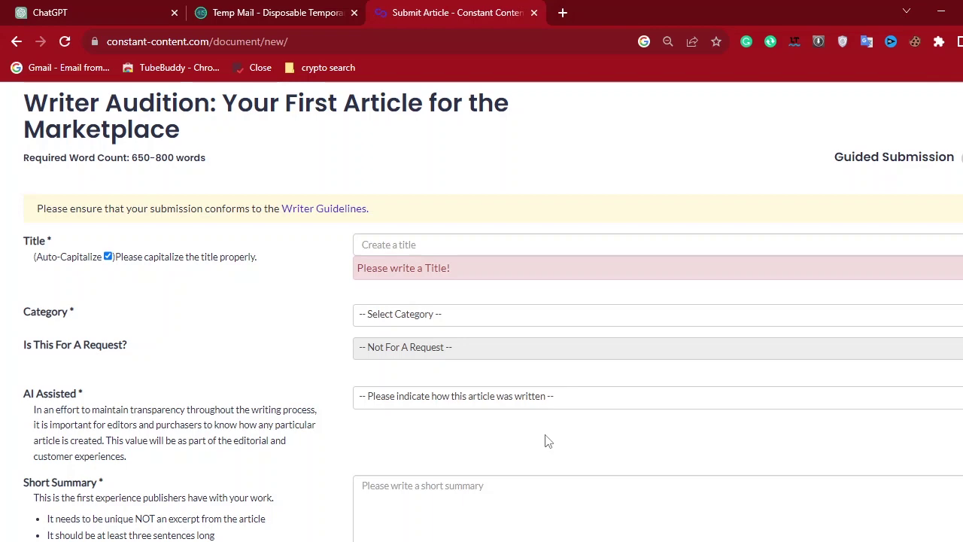
pyautogui.scroll(-4, 549, 441)
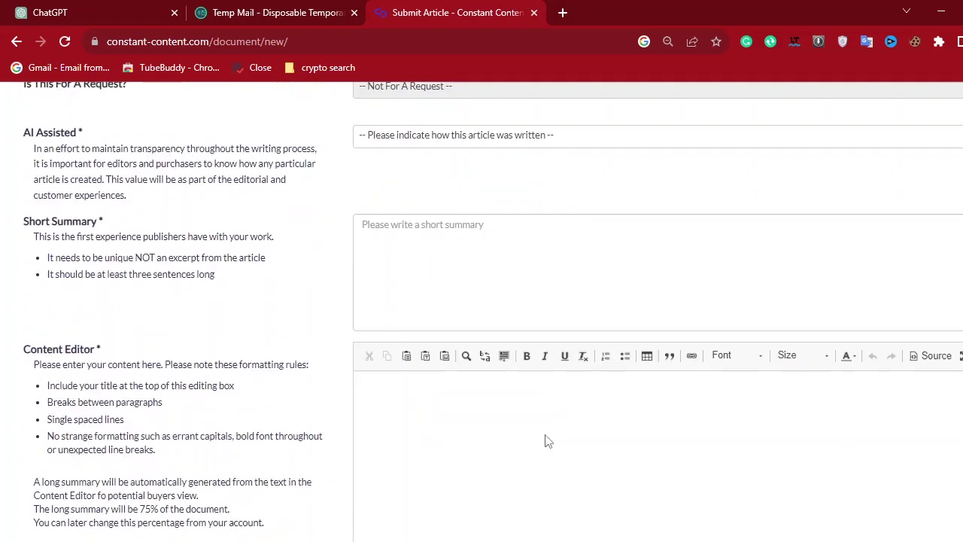
pyautogui.scroll(5, 548, 441)
pyautogui.scroll(2, 549, 441)
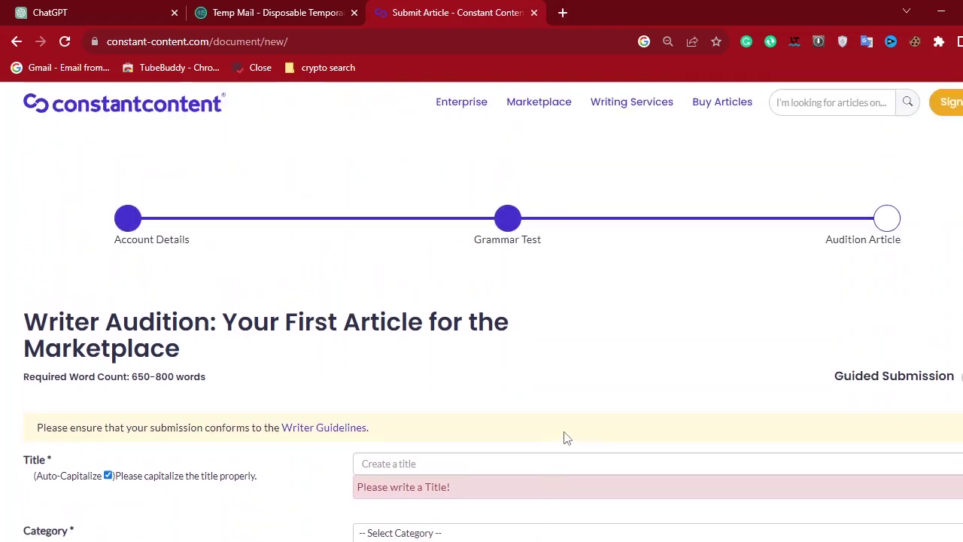
pyautogui.scroll(-2, 539, 444)
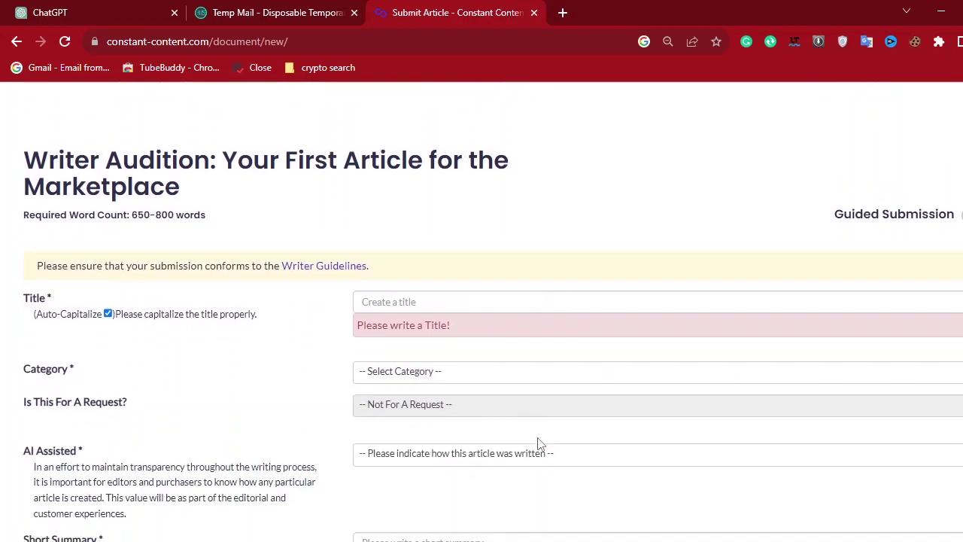
pyautogui.scroll(-3, 538, 444)
pyautogui.scroll(-1, 539, 439)
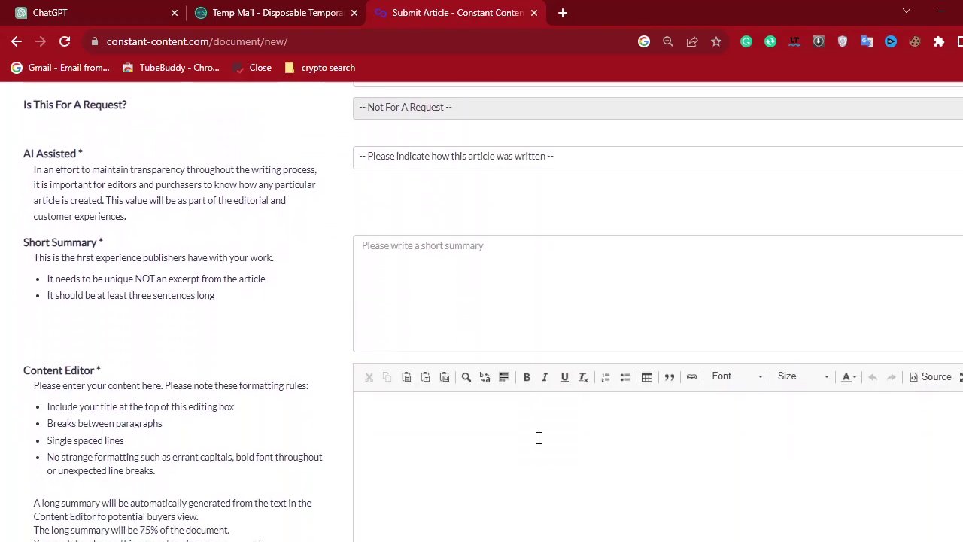
pyautogui.scroll(-2, 539, 438)
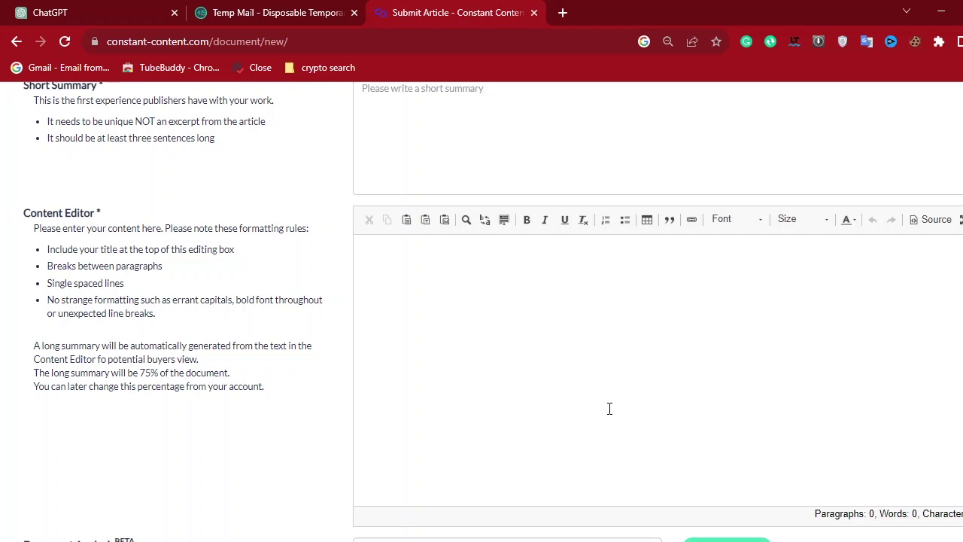
pyautogui.scroll(5, 610, 408)
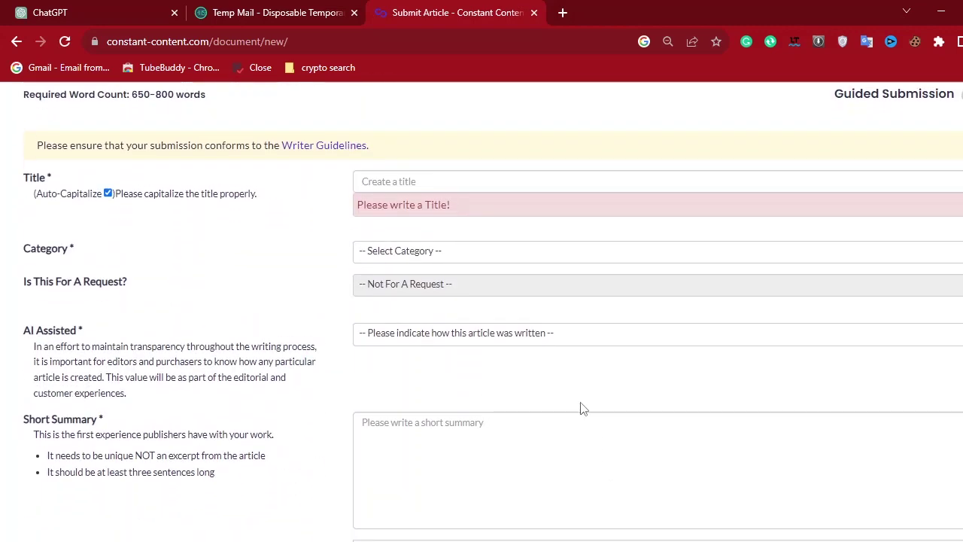
pyautogui.scroll(5, 636, 391)
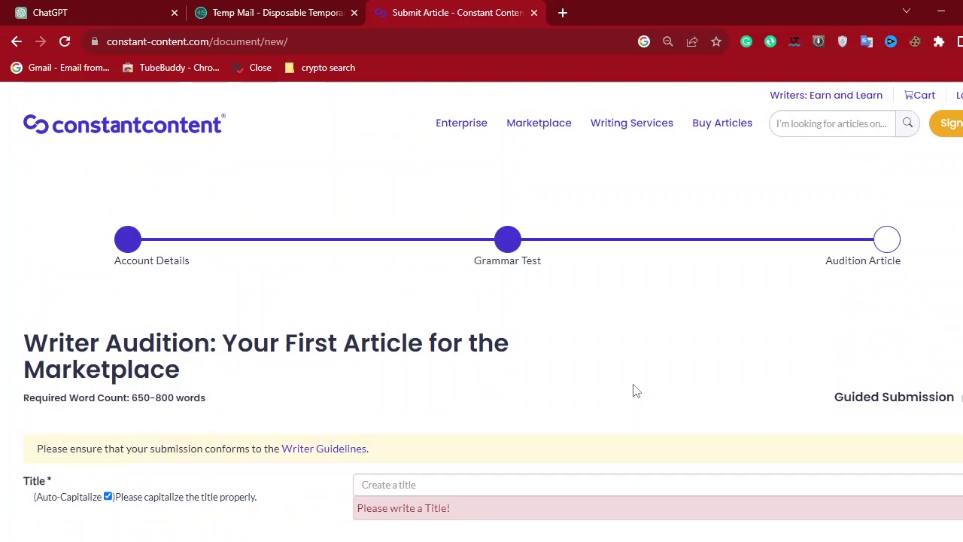